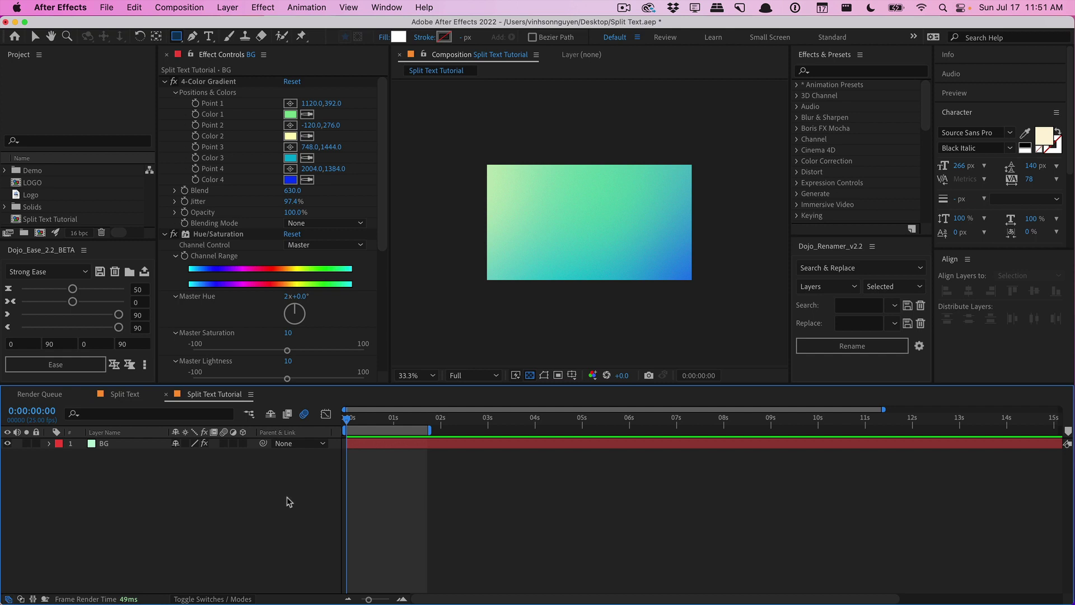
Set the Master Hue of the BG layer's Hue/Saturation effect to 2x+178°
{"action": "scroll", "coordinate": [380, 261], "scroll_direction": "down", "scroll_amount": 2}
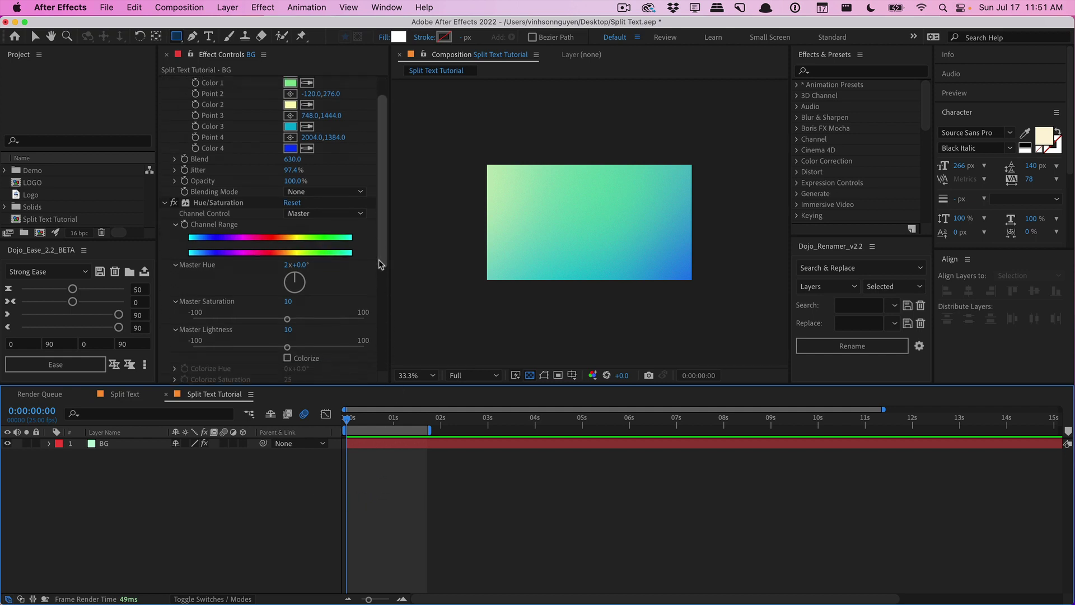
{"action": "left_click_drag", "start_coordinate": [380, 260], "coordinate": [379, 282]}
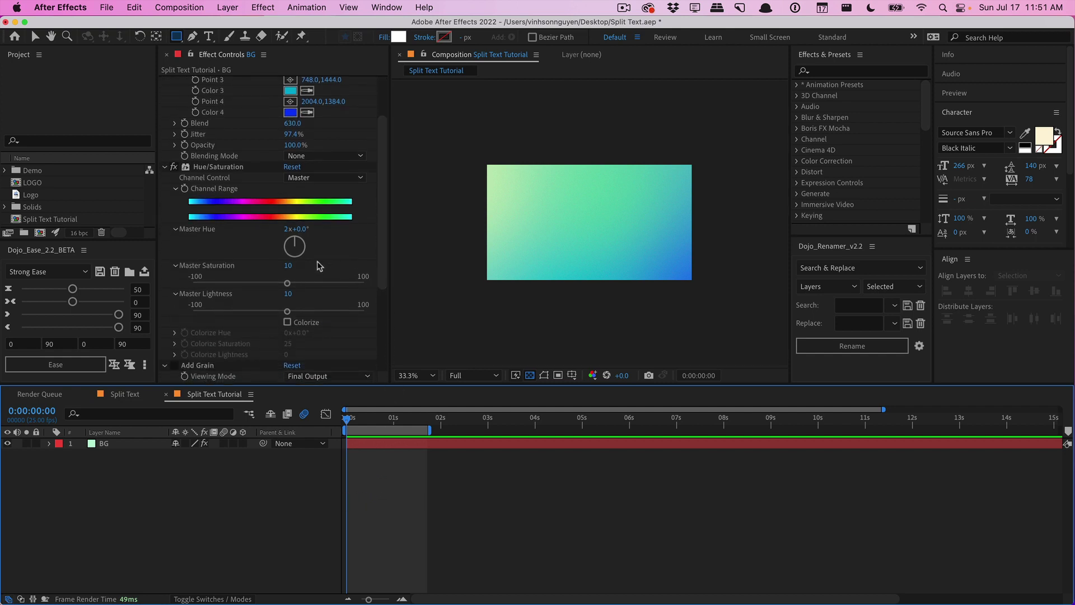
{"action": "left_click_drag", "start_coordinate": [303, 234], "coordinate": [415, 229]}
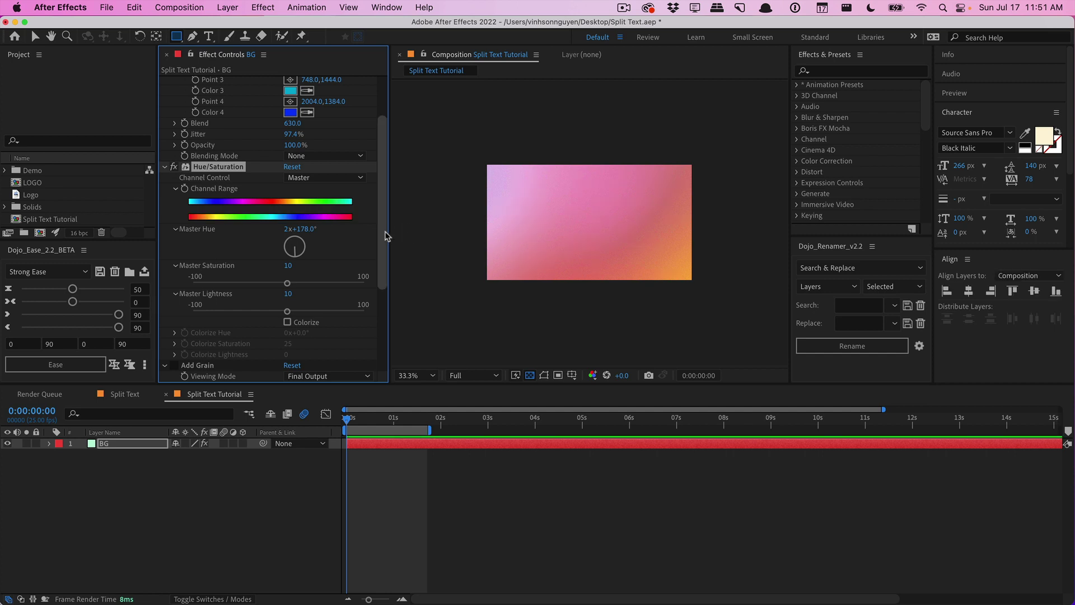
{"action": "left_click", "coordinate": [173, 462]}
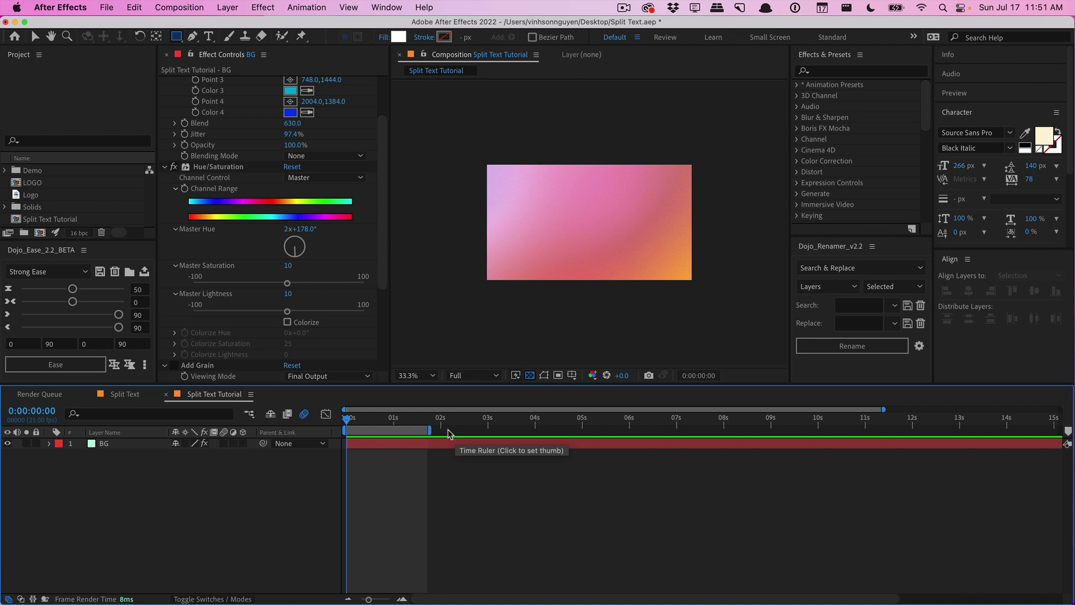
Add a text layer reading "SPLIT THIS UP" to the Split Text Tutorial composition
{"action": "left_click", "coordinate": [234, 7]}
{"action": "mouse_move", "coordinate": [268, 26]}
{"action": "left_click", "coordinate": [380, 27]}
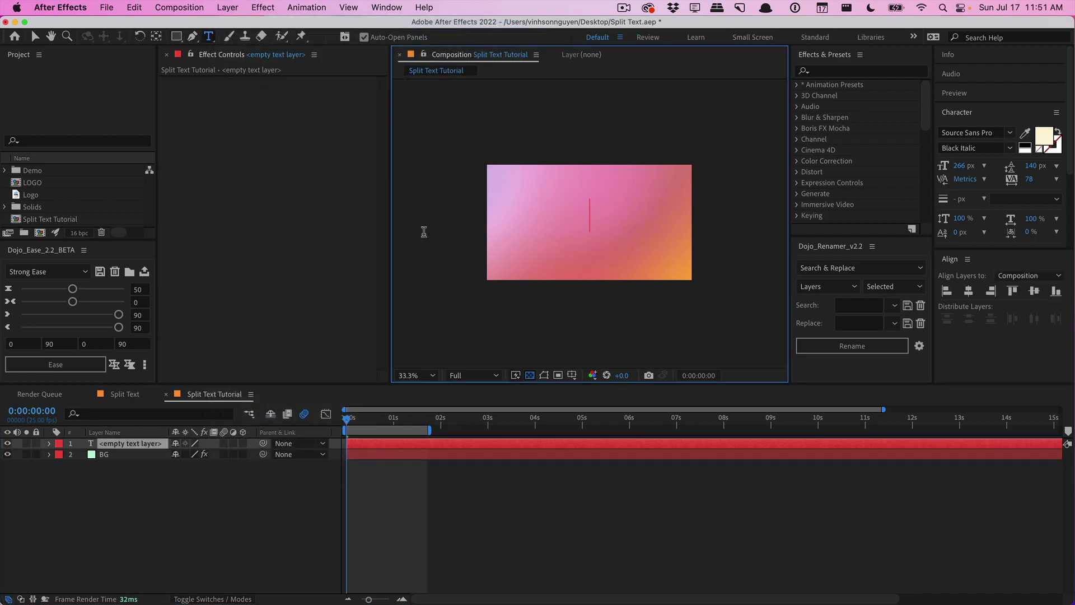
{"action": "type", "text": "SPLIT THIS UP"}
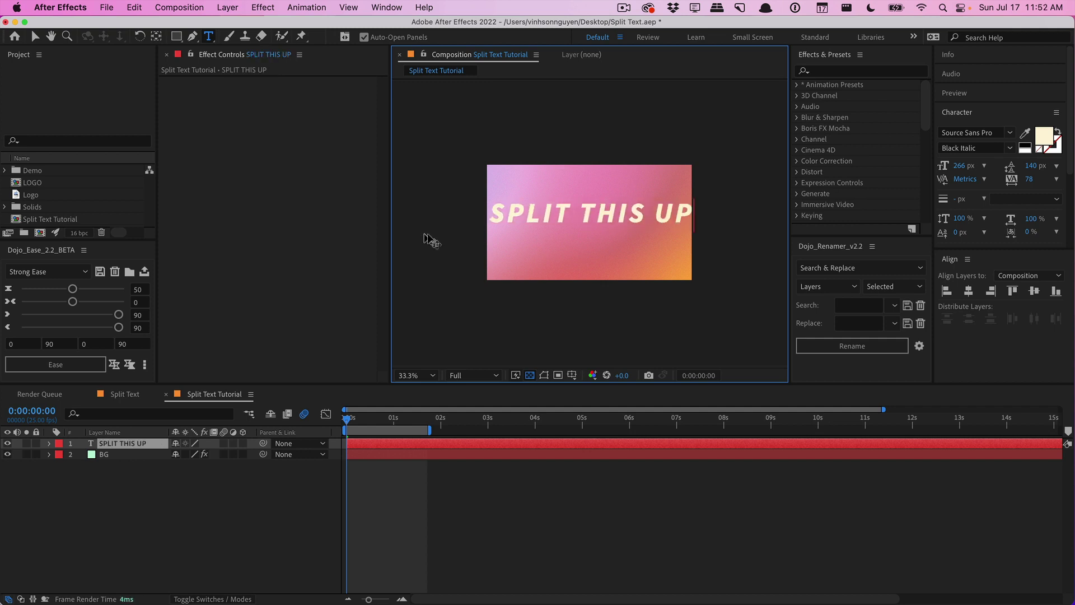
Set the title's font size to 246 px and centre it horizontally and vertically in the composition
{"action": "key", "text": "super+a"}
{"action": "left_click_drag", "start_coordinate": [959, 166], "coordinate": [941, 167]}
{"action": "left_click", "coordinate": [969, 291]}
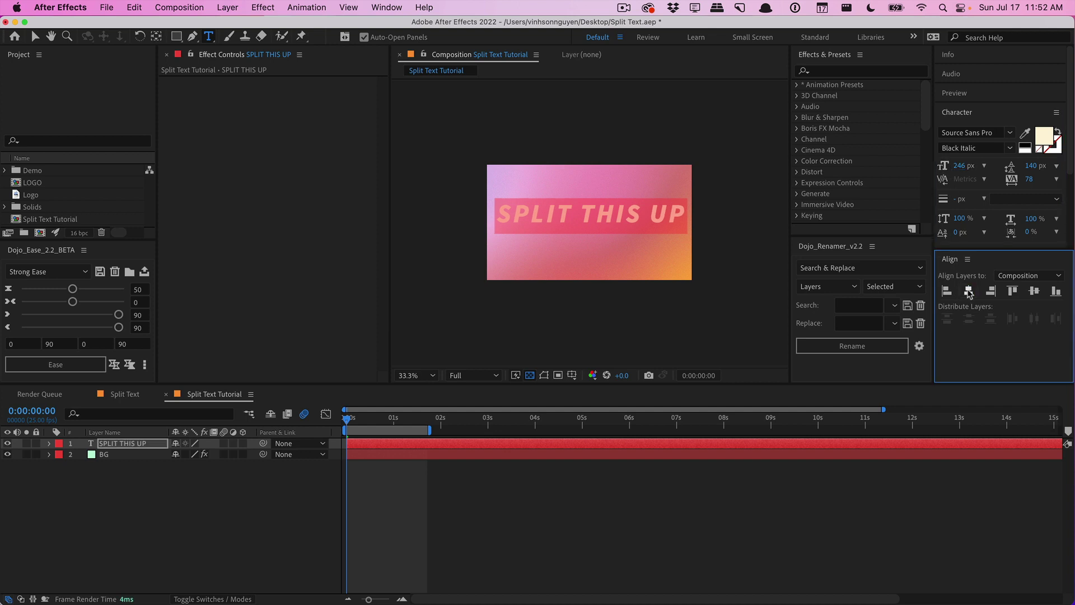
{"action": "left_click", "coordinate": [1035, 291]}
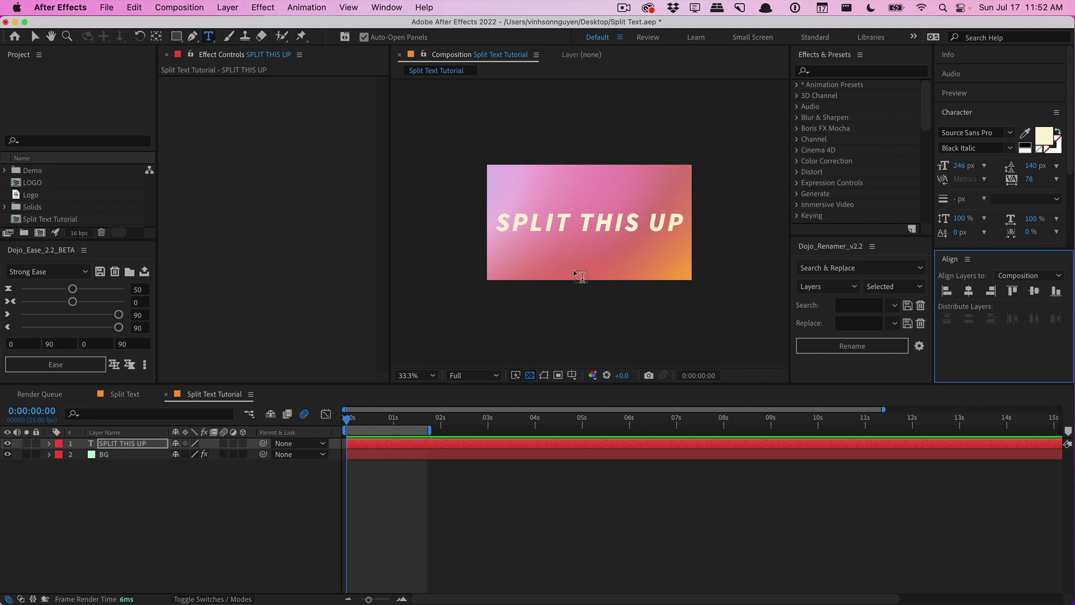
Reduce the title's font size to 233 px and recentre it horizontally in the composition
{"action": "left_click", "coordinate": [581, 224]}
{"action": "key", "text": "super+a"}
{"action": "left_click_drag", "start_coordinate": [960, 166], "coordinate": [950, 167]}
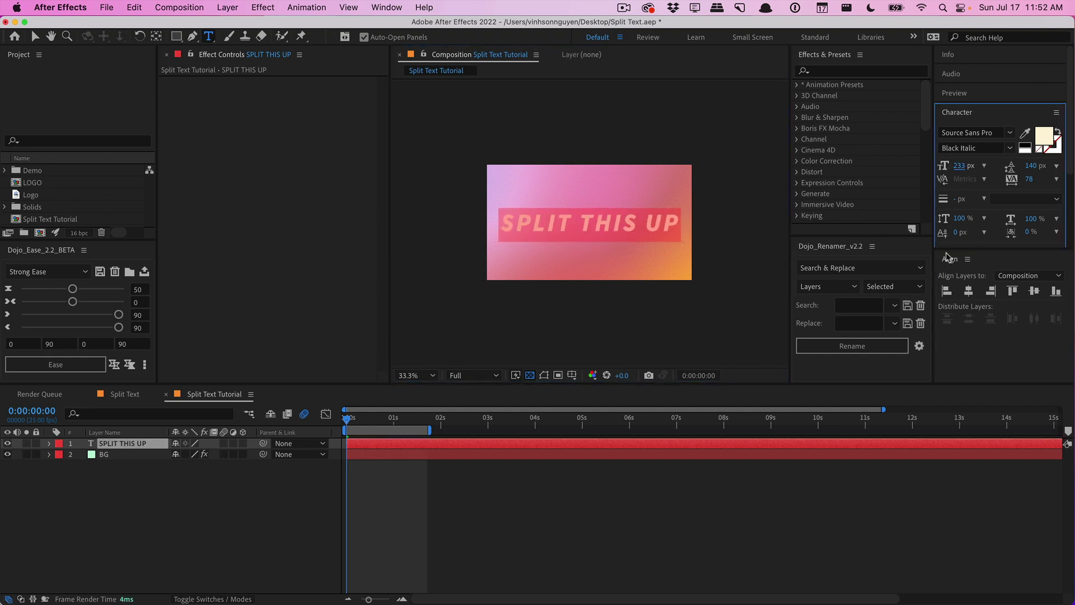
{"action": "left_click", "coordinate": [968, 291]}
Pre-compose the text layer as LOGO, look inside it, and return to the Split Text Tutorial composition
{"action": "left_click", "coordinate": [132, 444]}
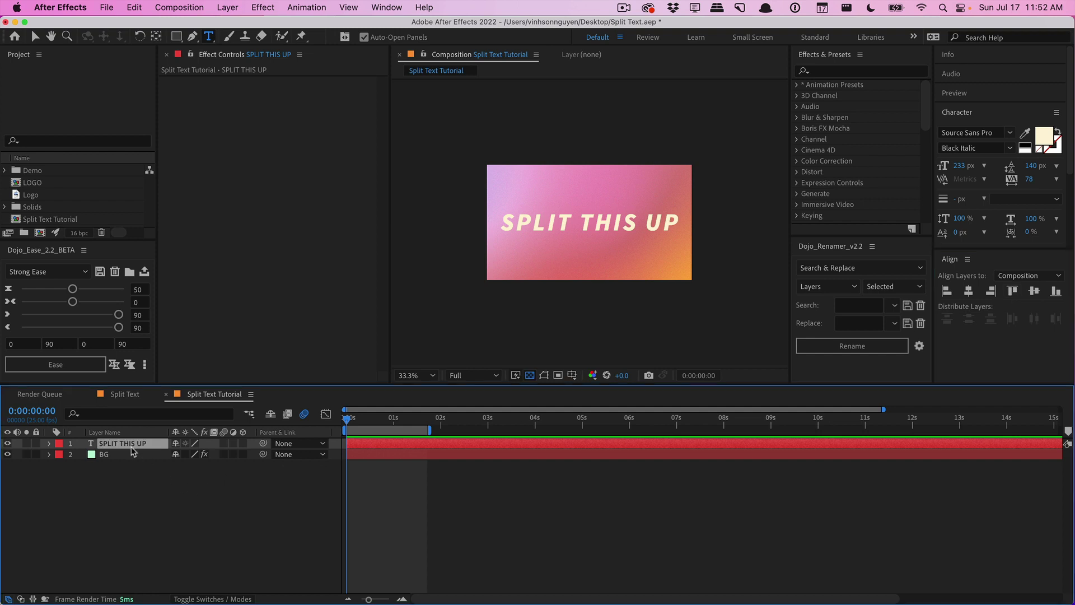
{"action": "left_click", "coordinate": [227, 6]}
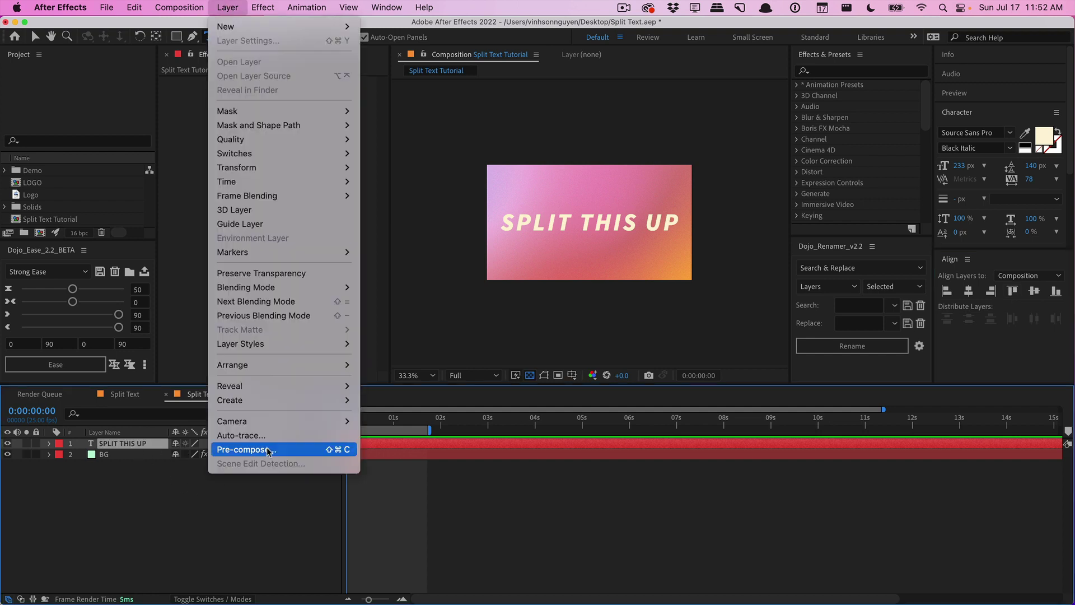
{"action": "left_click", "coordinate": [268, 450]}
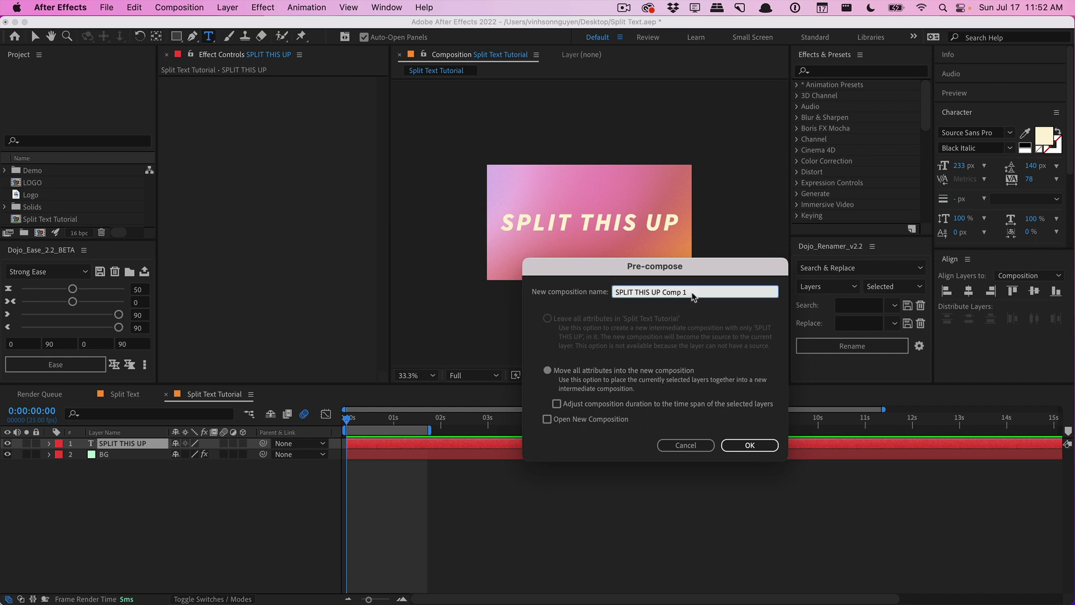
{"action": "type", "text": "LOGO"}
{"action": "left_click", "coordinate": [762, 447]}
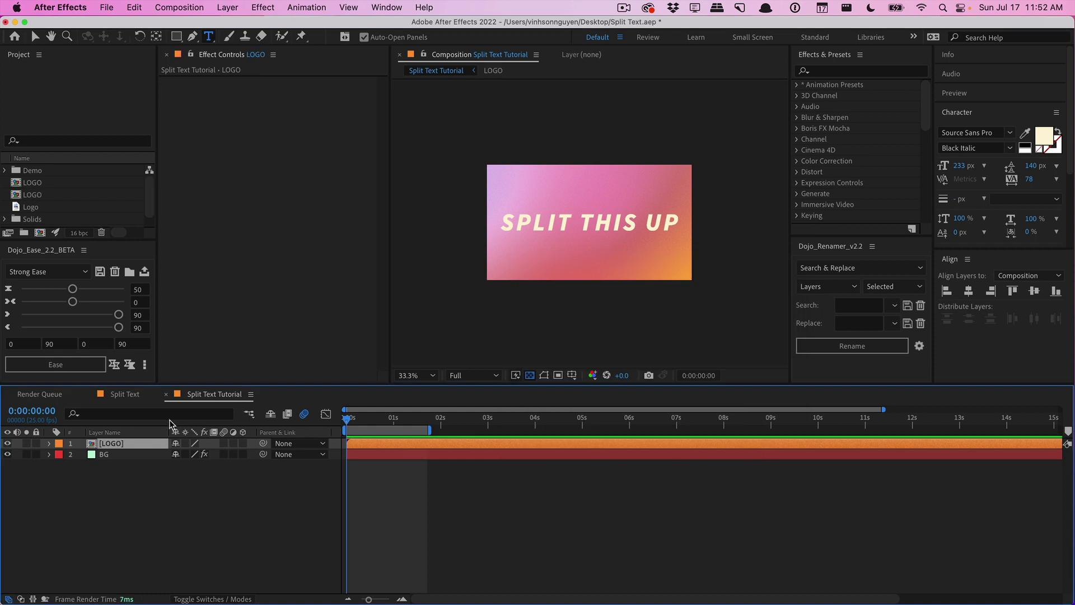
{"action": "double_click", "coordinate": [136, 444]}
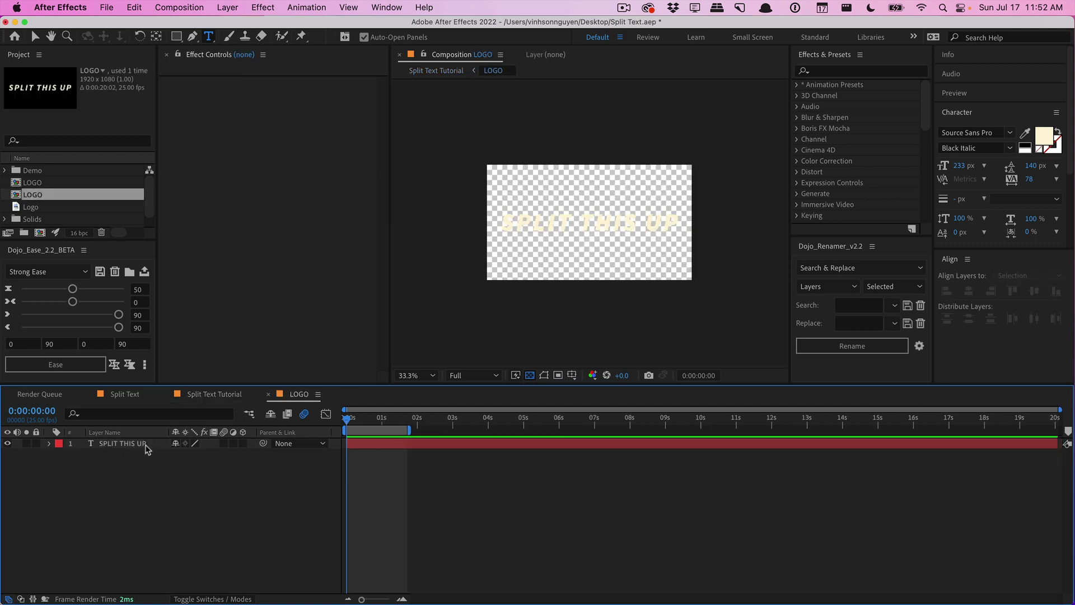
{"action": "left_click", "coordinate": [210, 395]}
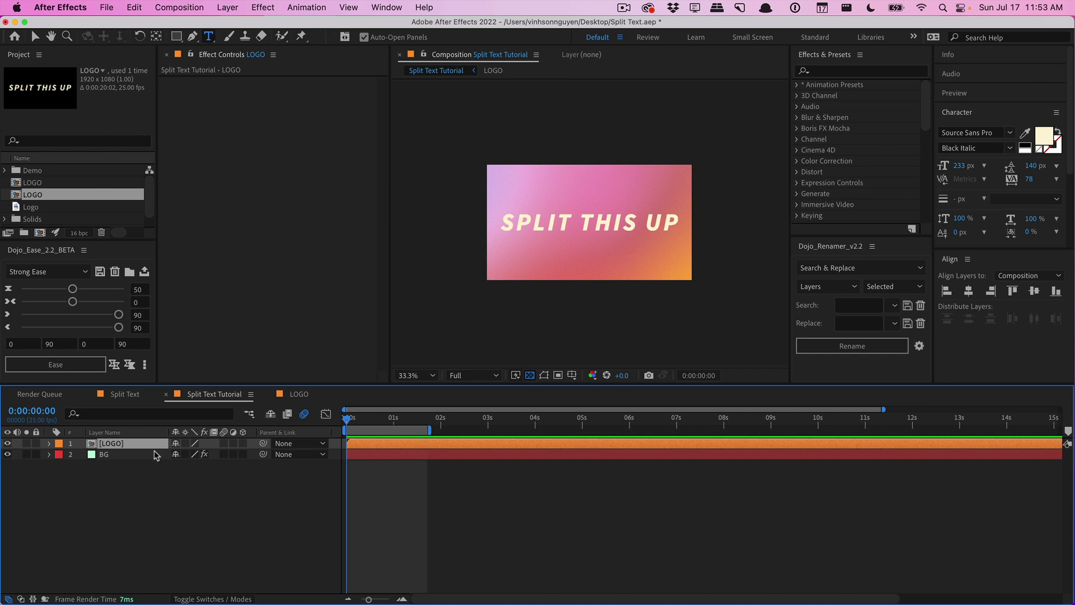
Draw a white rectangle covering the whole composition on a new shape layer and rename the rectangle Right
{"action": "left_click", "coordinate": [128, 476]}
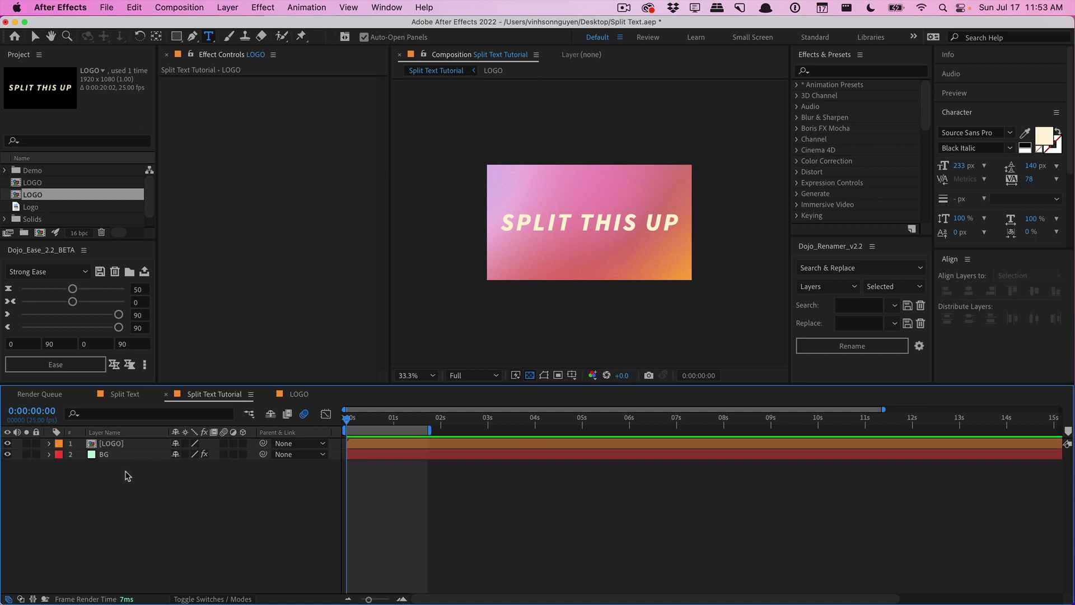
{"action": "left_click", "coordinate": [177, 37]}
{"action": "mouse_move", "coordinate": [471, 148]}
{"action": "left_mouse_down"}
{"action": "mouse_move", "coordinate": [592, 244]}
{"action": "mouse_move", "coordinate": [706, 296]}
{"action": "left_mouse_up"}
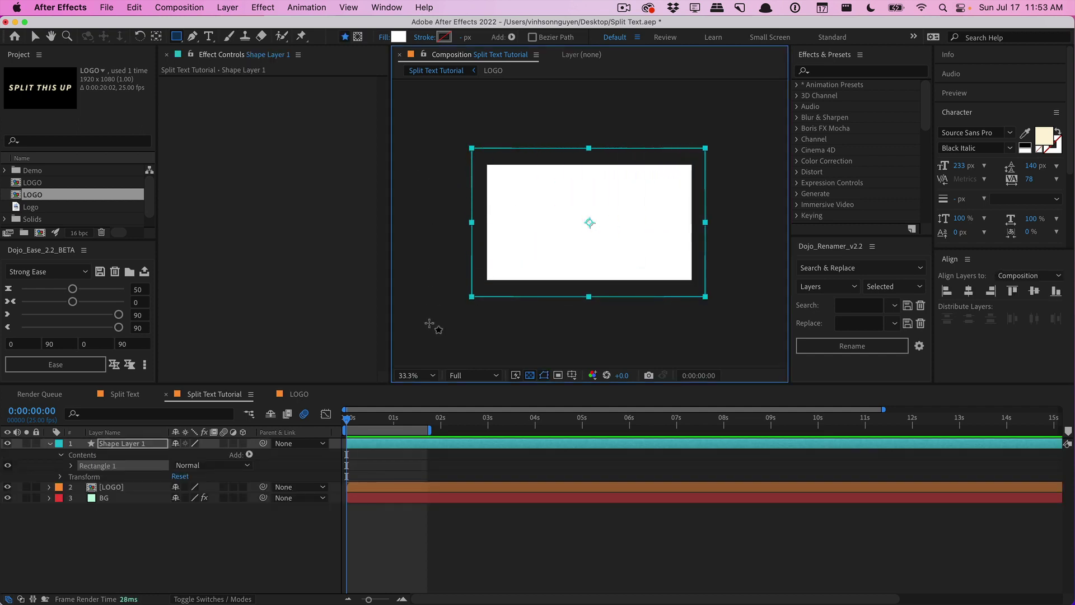
{"action": "left_click", "coordinate": [120, 466]}
{"action": "key", "text": "Return"}
{"action": "type", "text": "Right"}
{"action": "key", "text": "Return"}
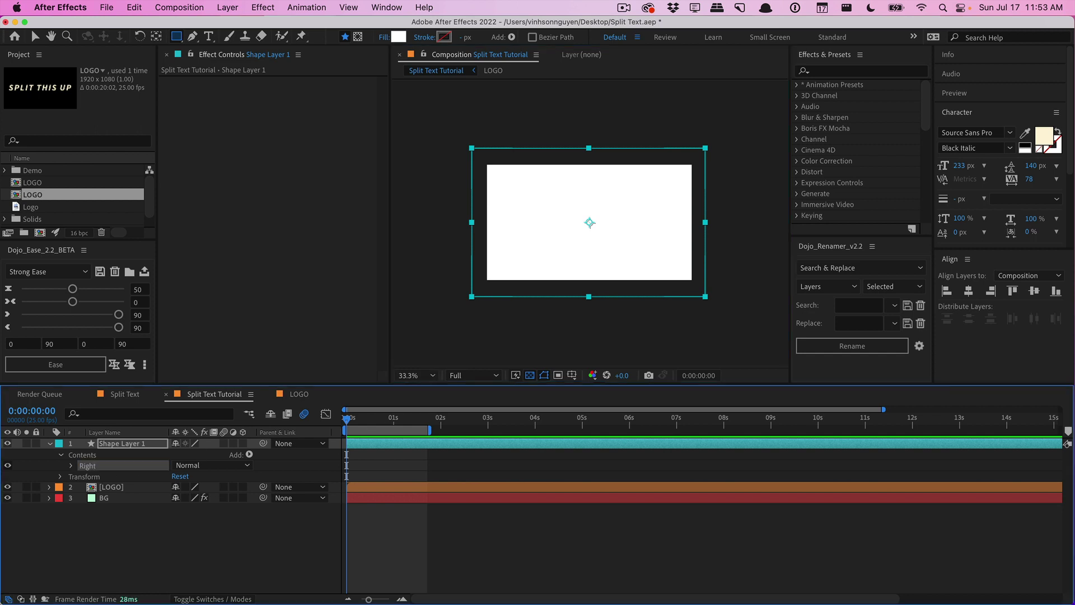
Hide the Right rectangle and draw a second one in the same shape layer, covering the frame's area over the word SPLIT
{"action": "left_click", "coordinate": [117, 446]}
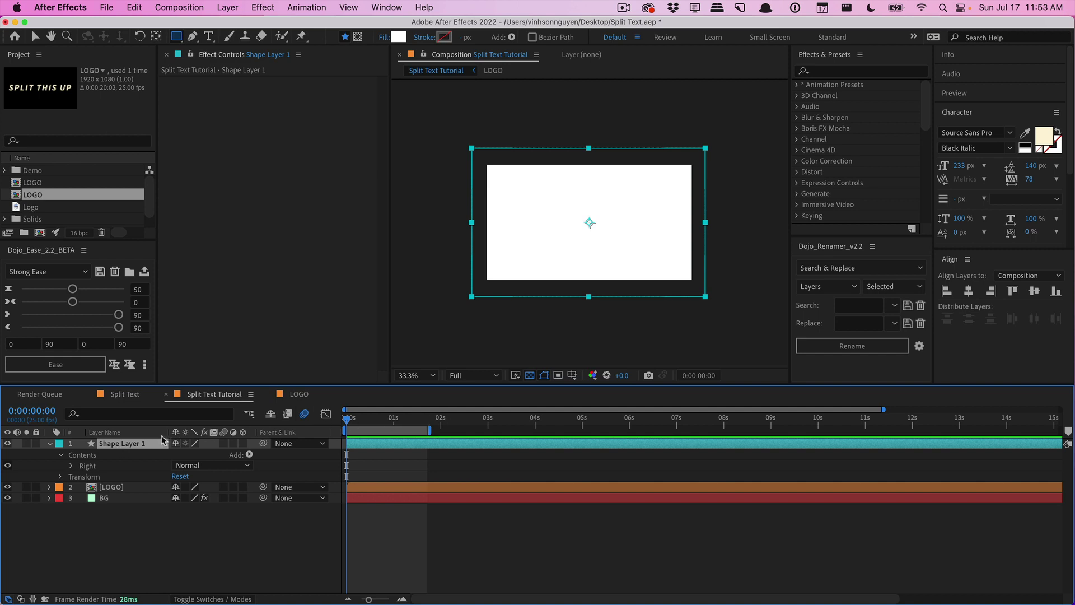
{"action": "left_click", "coordinate": [7, 465]}
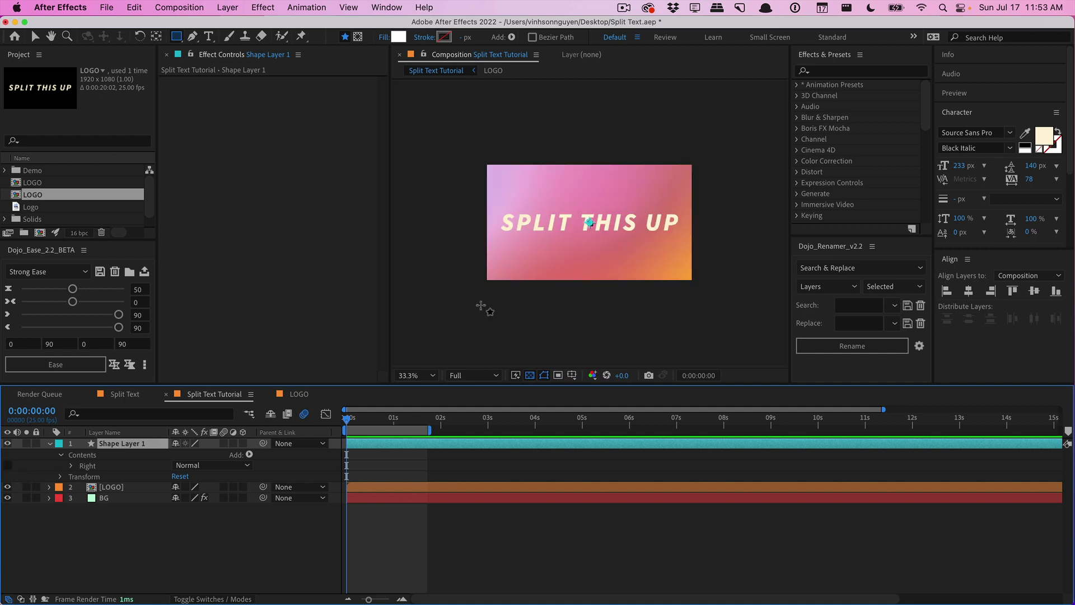
{"action": "left_click_drag", "start_coordinate": [475, 152], "coordinate": [579, 306]}
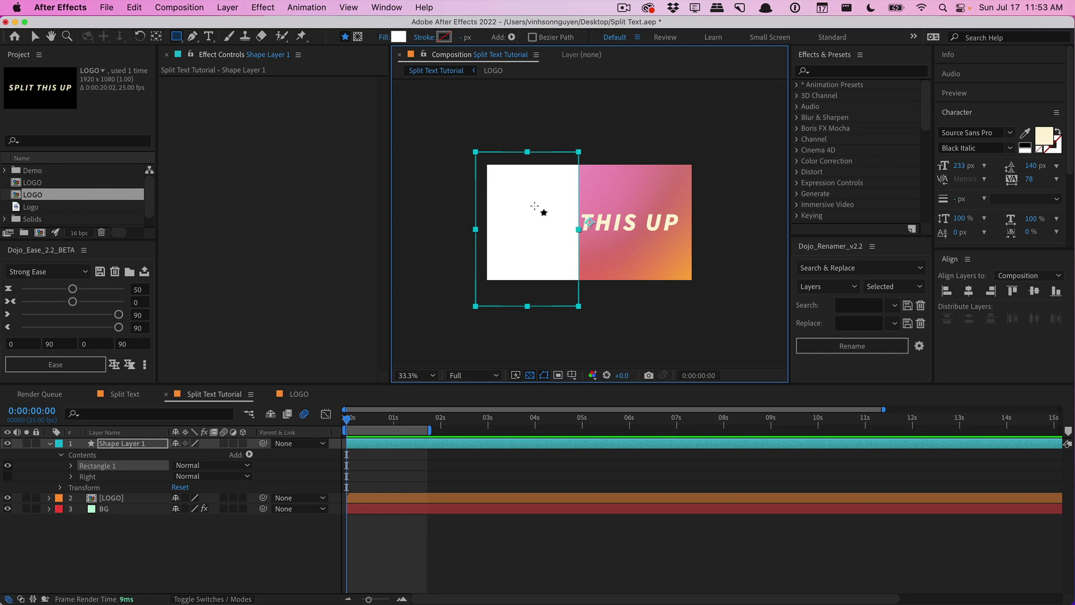
Set the second rectangle's fill colour to black
{"action": "left_click", "coordinate": [71, 466]}
{"action": "left_click", "coordinate": [83, 499]}
{"action": "left_click", "coordinate": [180, 532]}
{"action": "left_click_drag", "start_coordinate": [192, 516], "coordinate": [179, 563]}
{"action": "key", "text": "Return"}
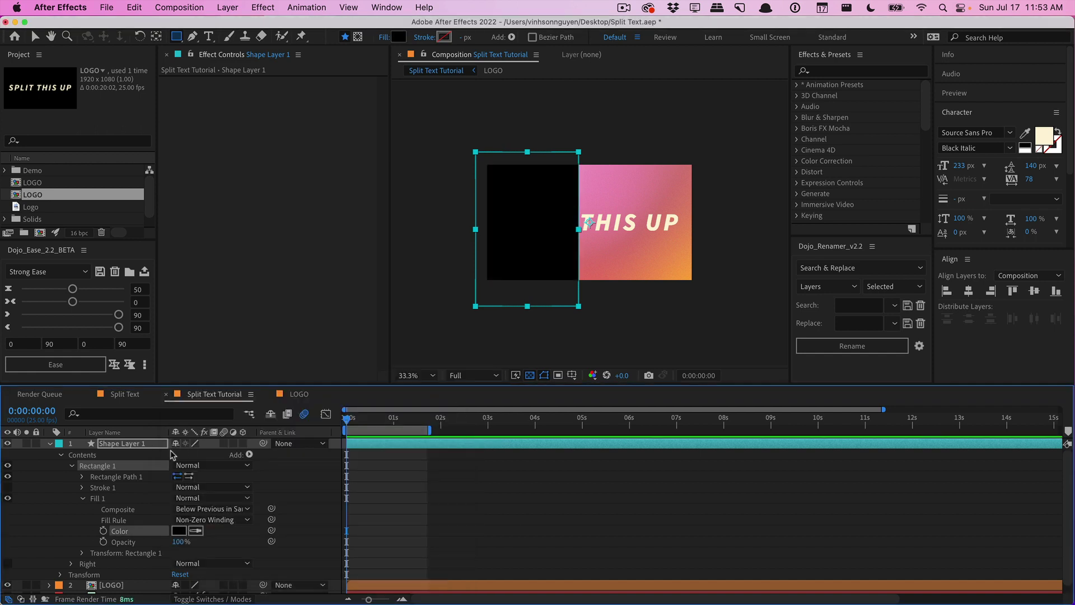
Delete the black rectangle's stroke and rename the rectangle Left
{"action": "left_click", "coordinate": [104, 487]}
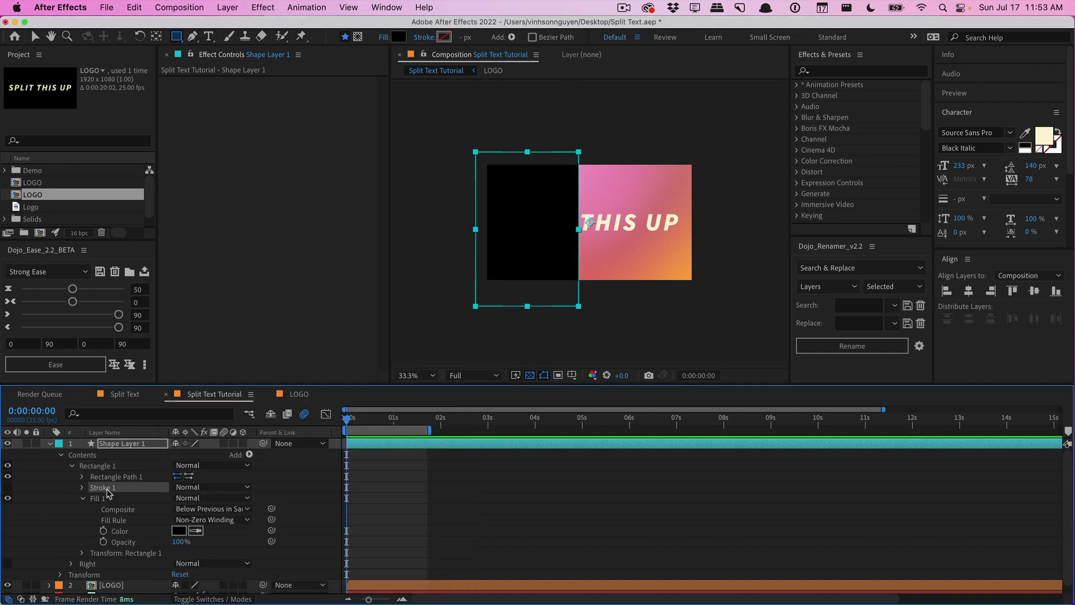
{"action": "key", "text": "Delete"}
{"action": "left_click", "coordinate": [82, 487]}
{"action": "left_click", "coordinate": [98, 467]}
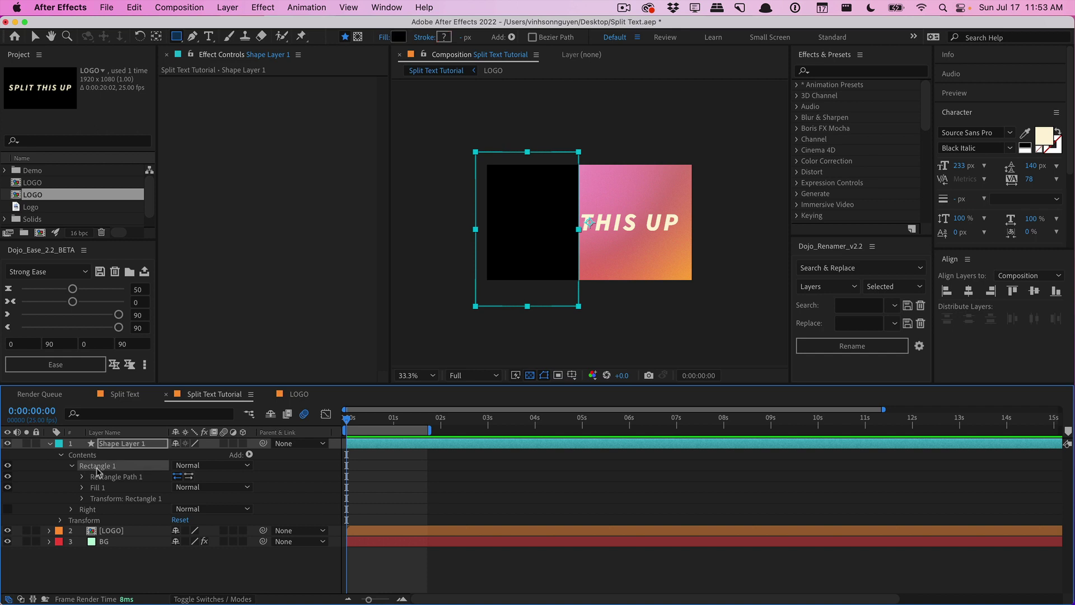
{"action": "key", "text": "Return"}
{"action": "type", "text": "Left"}
{"action": "key", "text": "Return"}
{"action": "left_click", "coordinate": [73, 466]}
Delete the Right rectangle's stroke and make that rectangle visible again
{"action": "left_click", "coordinate": [72, 477]}
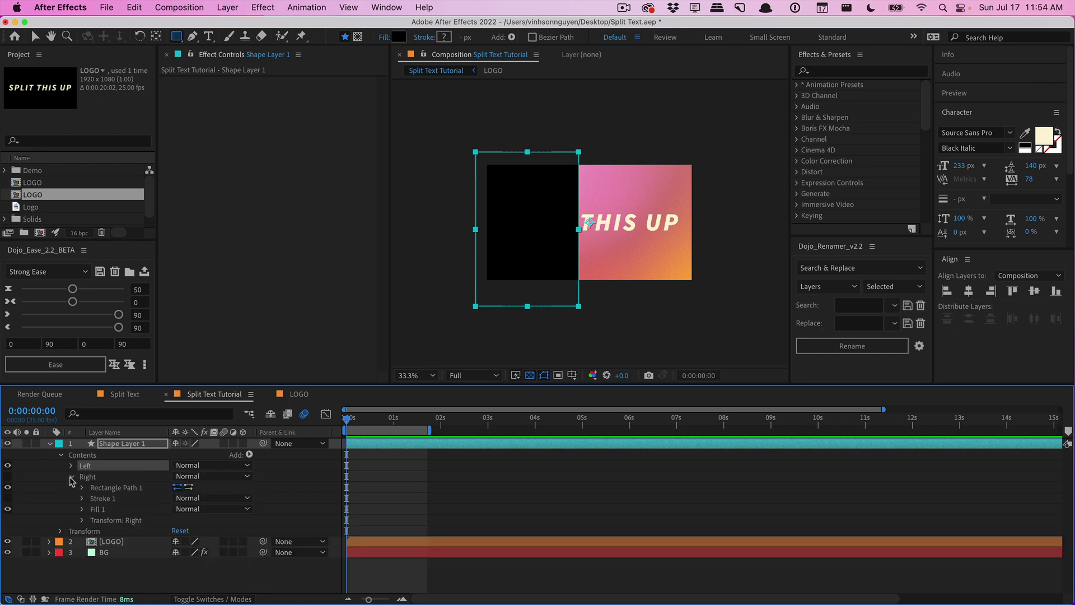
{"action": "left_click", "coordinate": [99, 498]}
{"action": "key", "text": "Delete"}
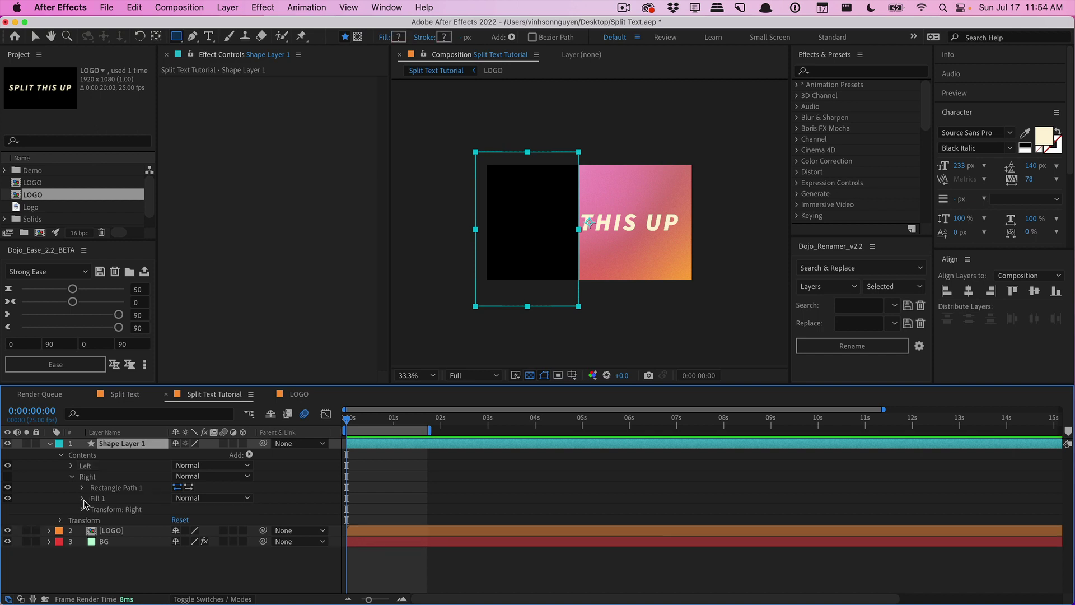
{"action": "left_click", "coordinate": [71, 477]}
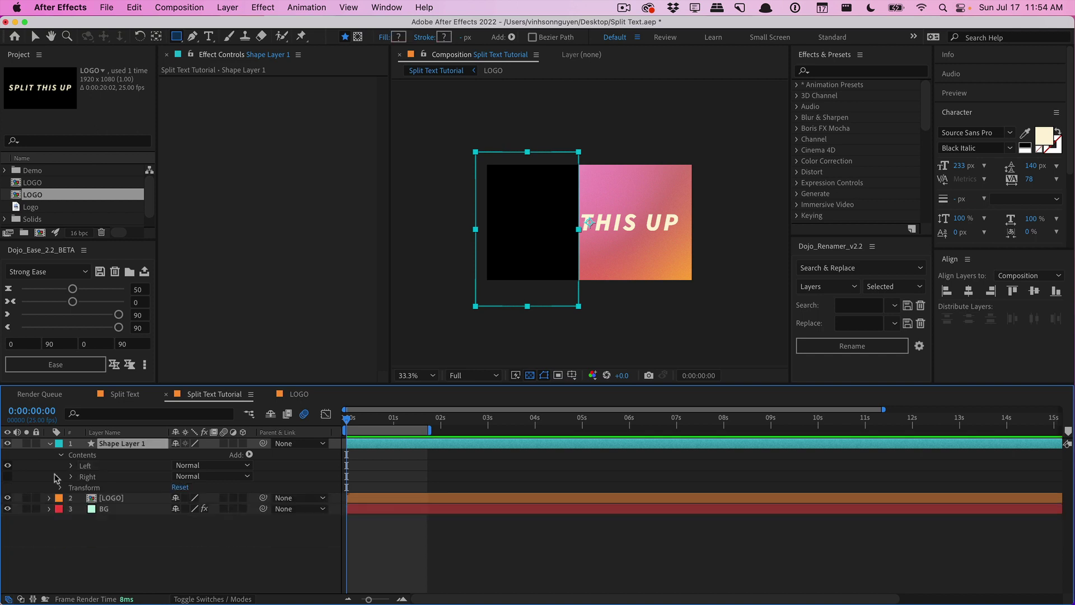
{"action": "left_click", "coordinate": [8, 477]}
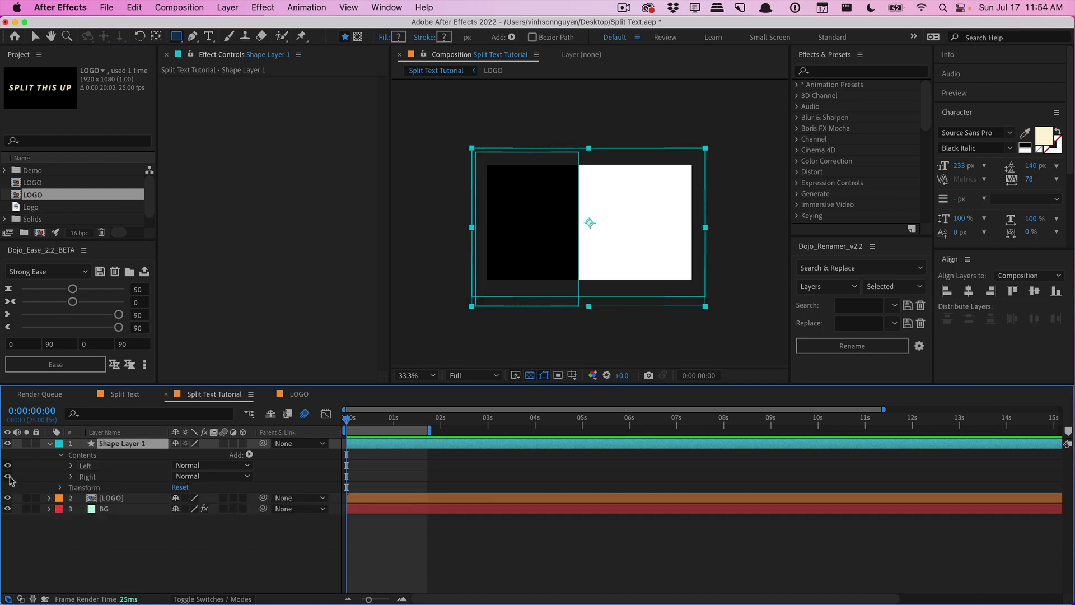
Rename the shape layer holding the Left and Right rectangles as Map
{"action": "left_click", "coordinate": [107, 468]}
{"action": "left_click", "coordinate": [147, 443]}
{"action": "key", "text": "Return"}
{"action": "type", "text": "Map"}
{"action": "key", "text": "Return"}
{"action": "left_click", "coordinate": [91, 467]}
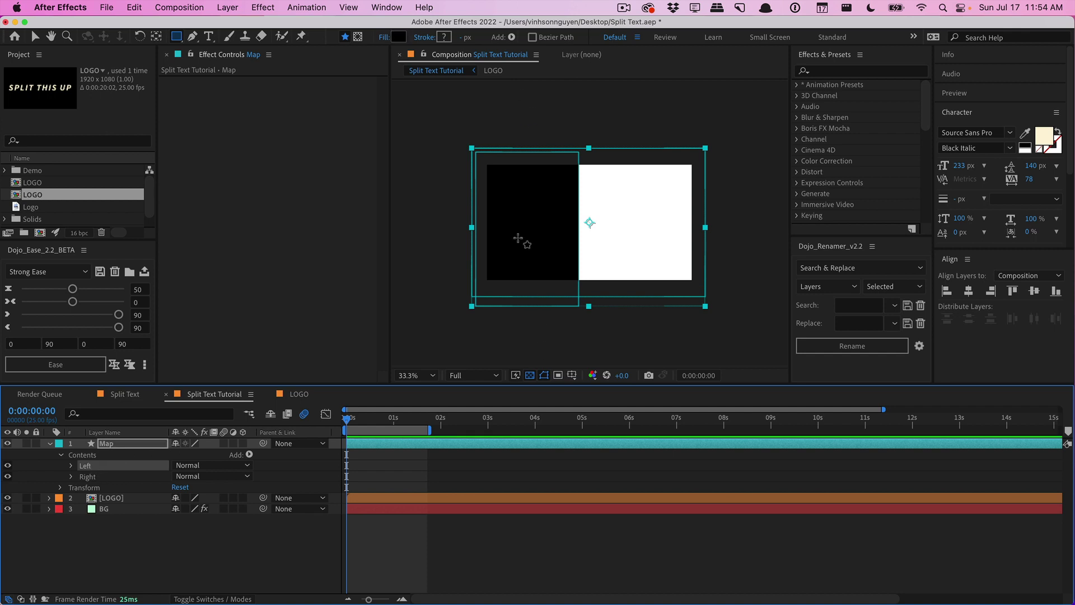
{"action": "left_click", "coordinate": [105, 477]}
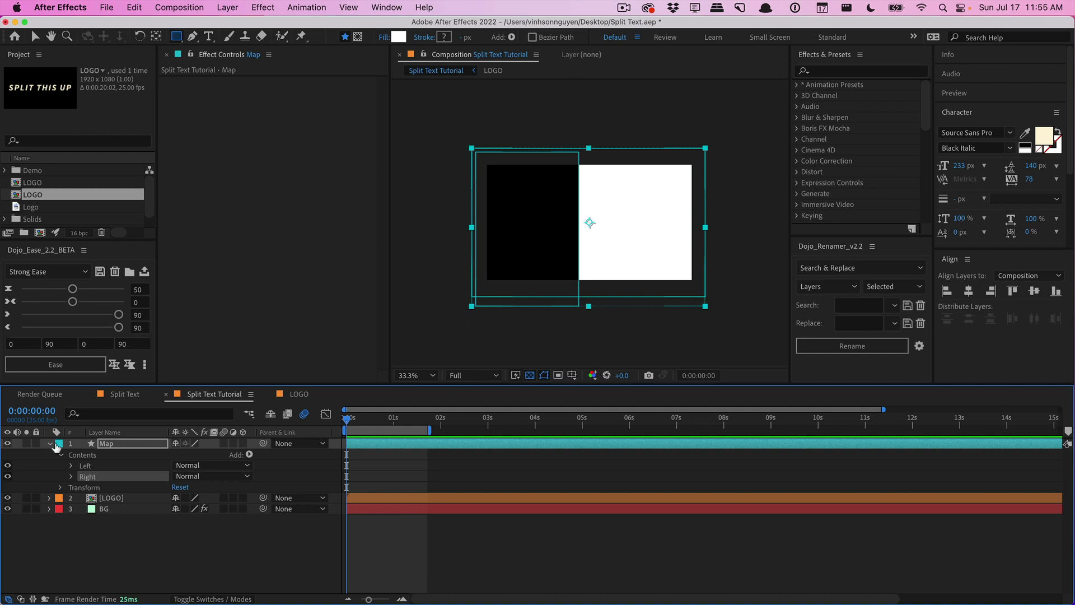
Hide the Map layer and move it between the LOGO and BG layers
{"action": "left_click", "coordinate": [8, 443]}
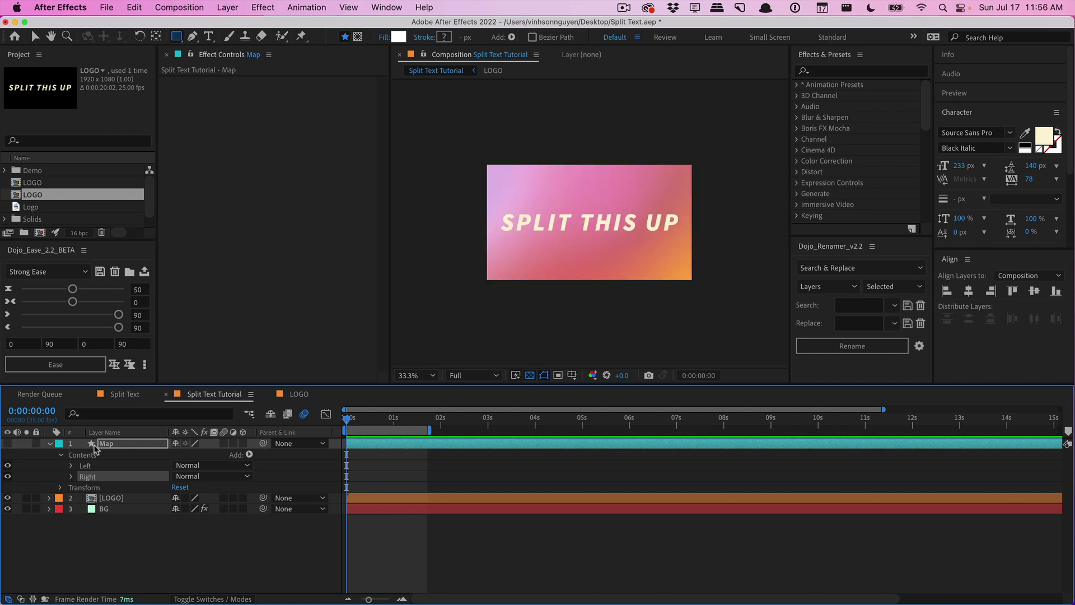
{"action": "left_click", "coordinate": [115, 445]}
{"action": "left_click_drag", "start_coordinate": [128, 447], "coordinate": [124, 507]}
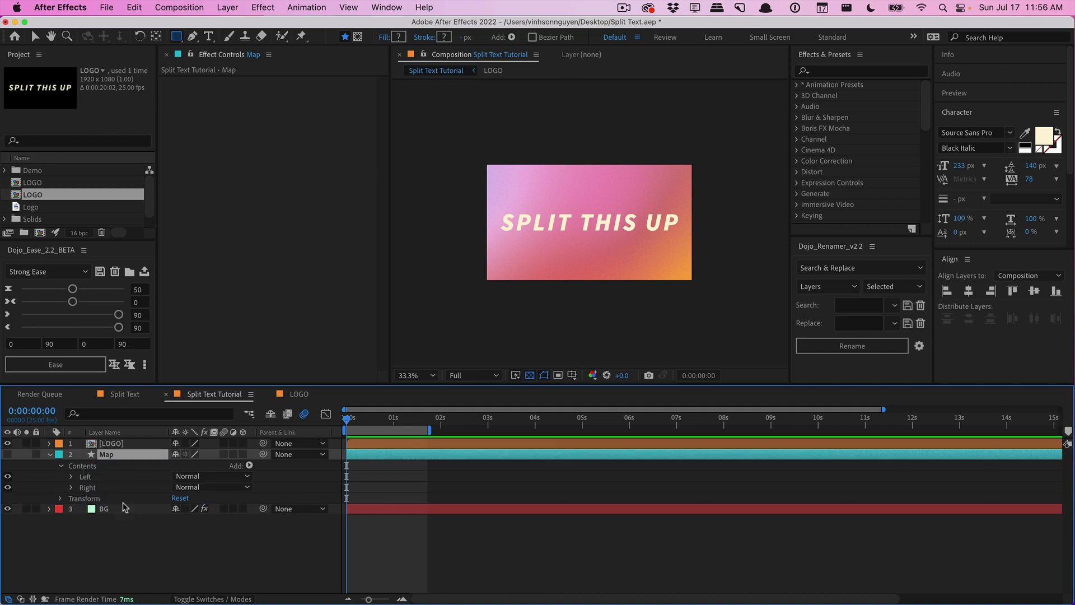
Find the Displacement Map effect and apply it to the LOGO layer
{"action": "left_click", "coordinate": [120, 445]}
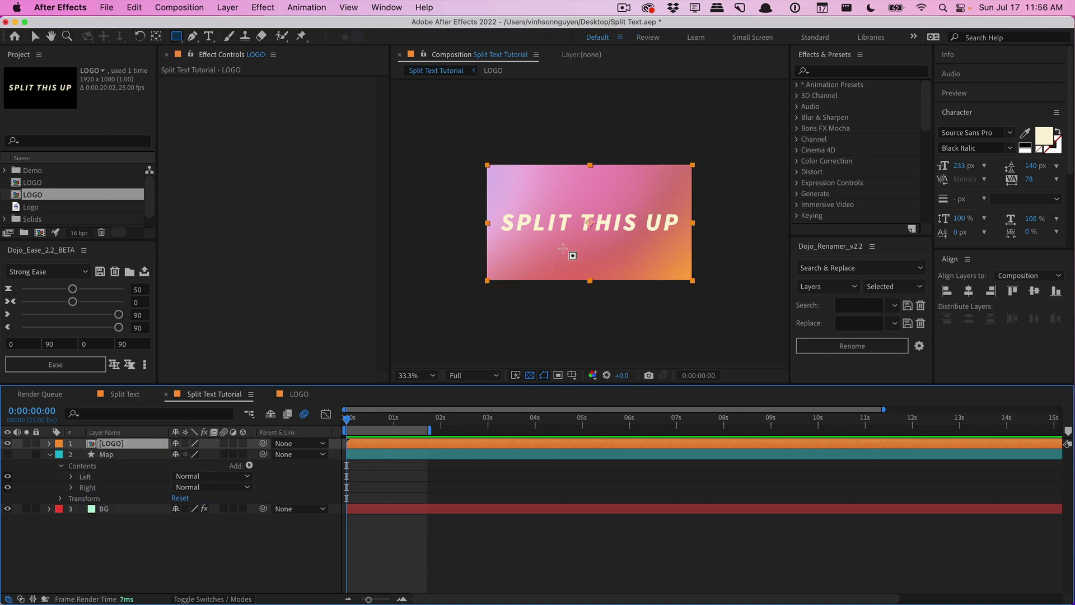
{"action": "left_click", "coordinate": [832, 71]}
{"action": "type", "text": "displace"}
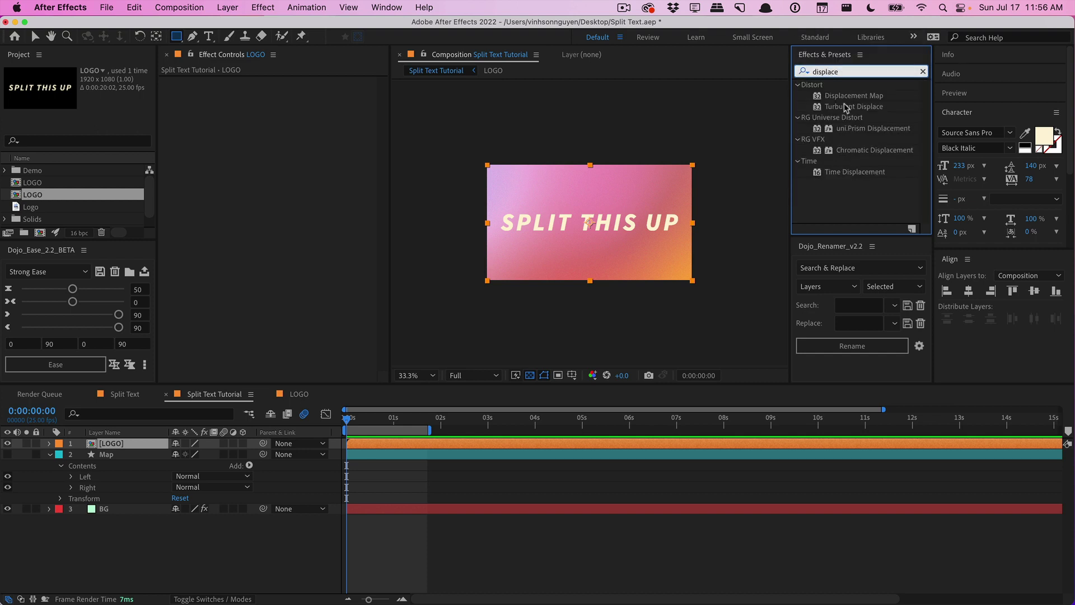
{"action": "left_click_drag", "start_coordinate": [851, 96], "coordinate": [274, 148]}
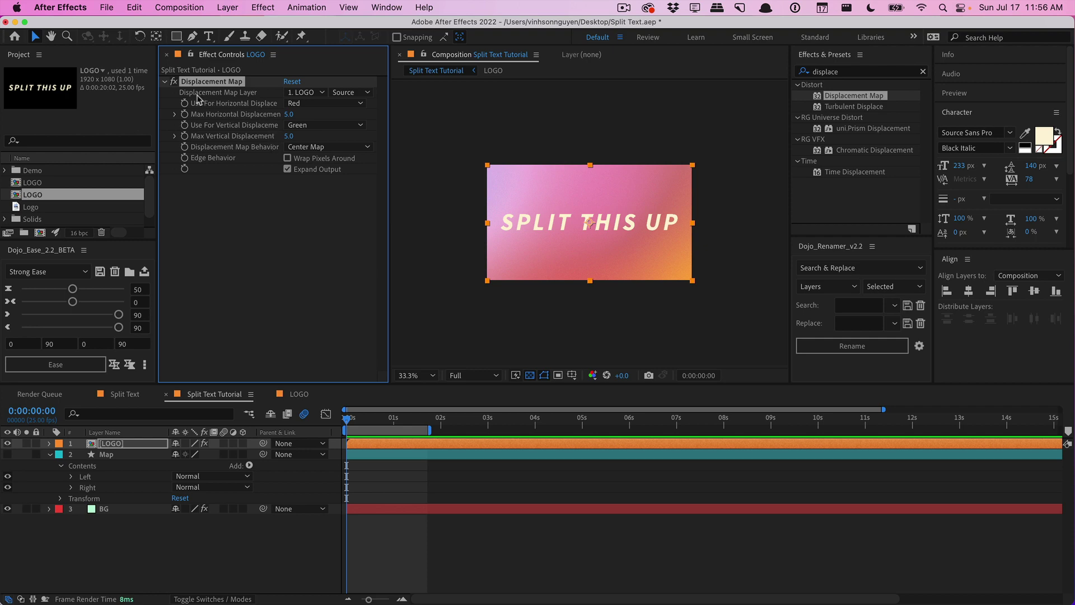
Set the LOGO layer's Displacement Map to use the Map layer with Effects & Masks as its source
{"action": "left_click", "coordinate": [305, 92]}
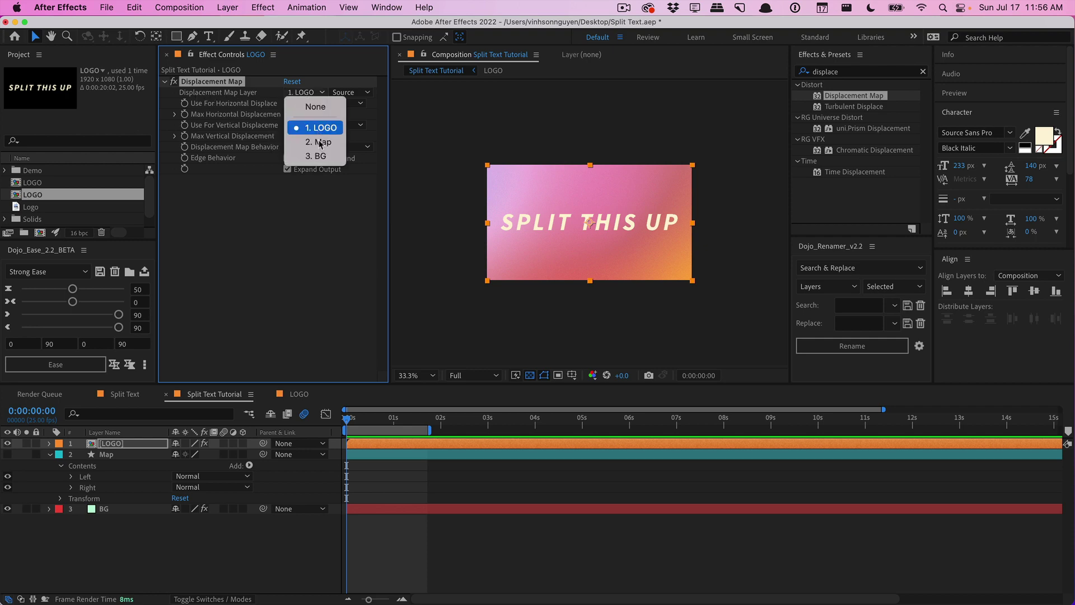
{"action": "left_click", "coordinate": [305, 139]}
{"action": "left_click", "coordinate": [345, 93]}
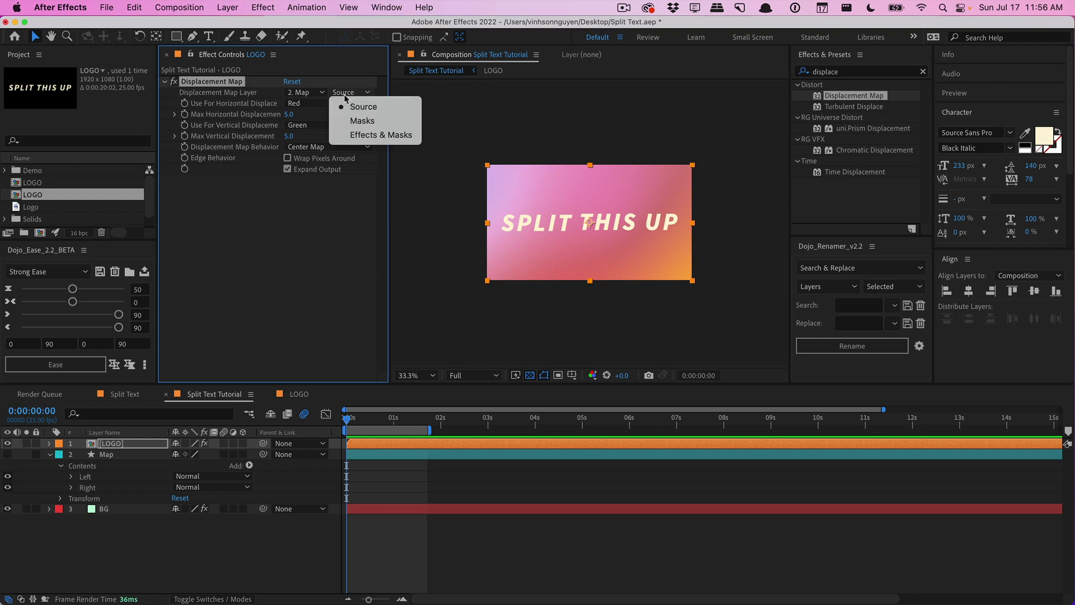
{"action": "left_click", "coordinate": [361, 137]}
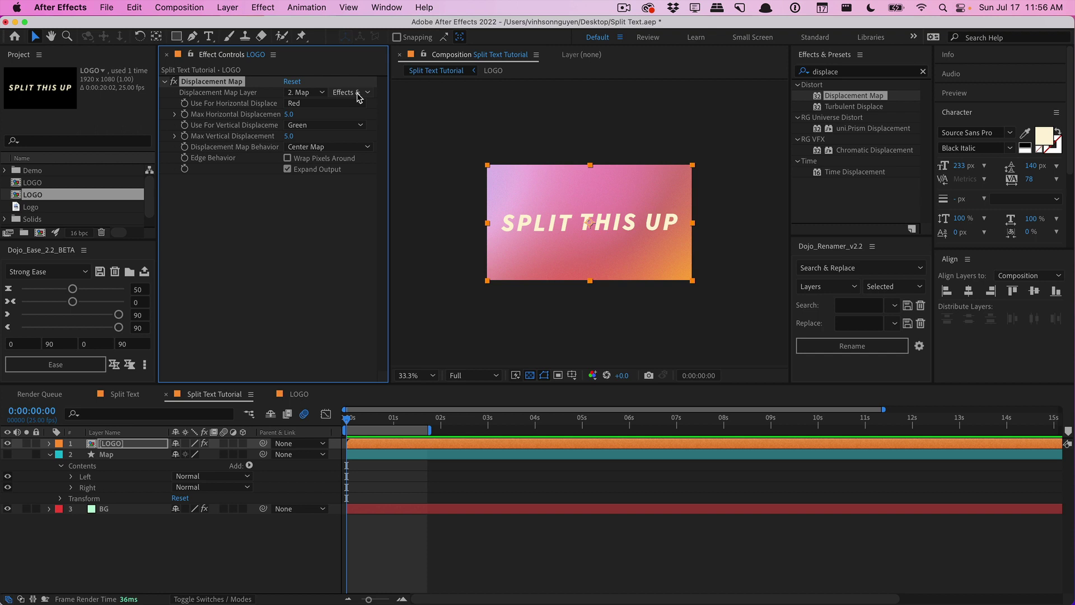
Use Luminance for both the horizontal and vertical displacement of the LOGO layer's Displacement Map effect
{"action": "left_click", "coordinate": [337, 104]}
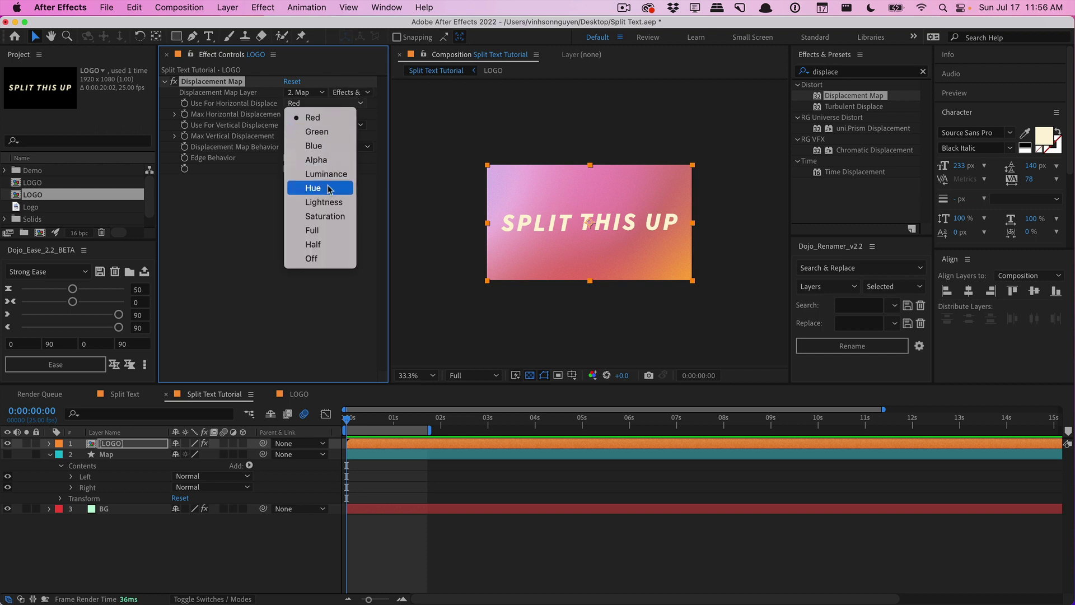
{"action": "left_click", "coordinate": [327, 174]}
{"action": "left_click", "coordinate": [328, 125]}
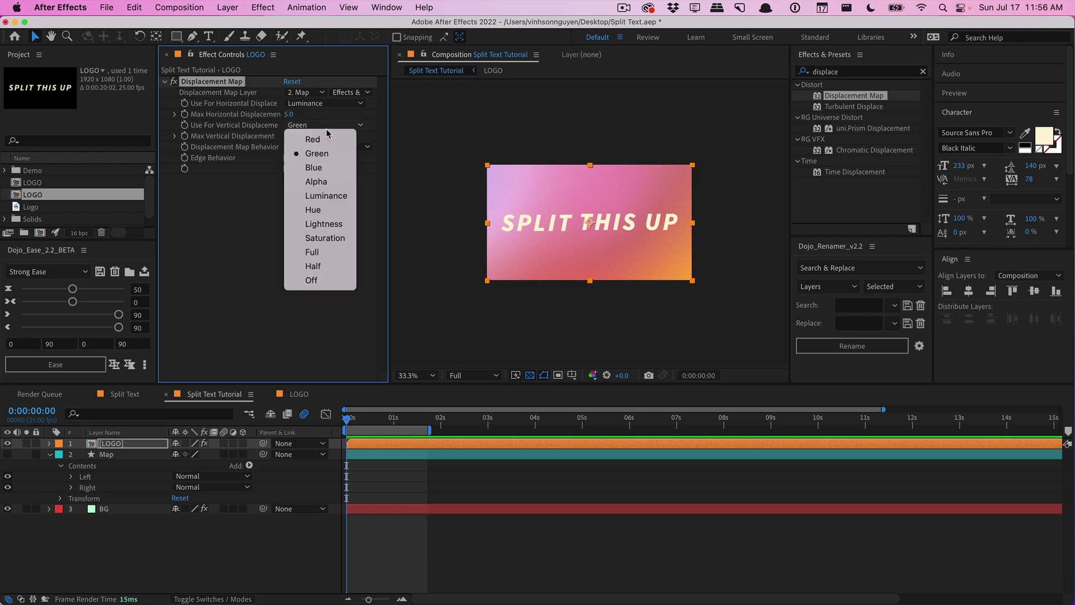
{"action": "left_click", "coordinate": [329, 197]}
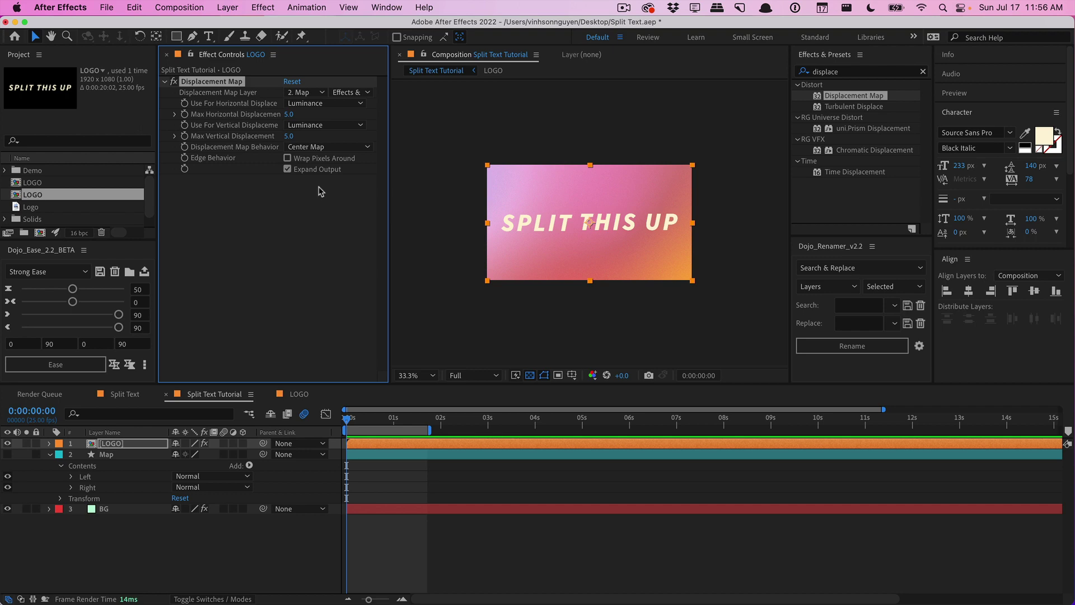
Set the Displacement Map's Max Horizontal Displacement to 0
{"action": "left_click", "coordinate": [288, 115]}
{"action": "type", "text": "0"}
{"action": "key", "text": "Return"}
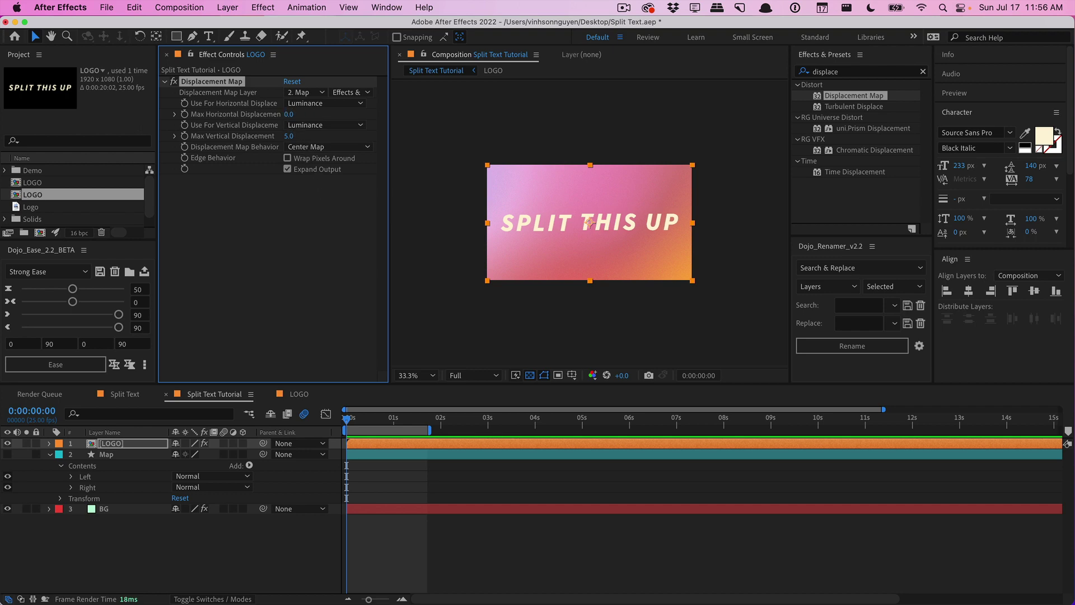
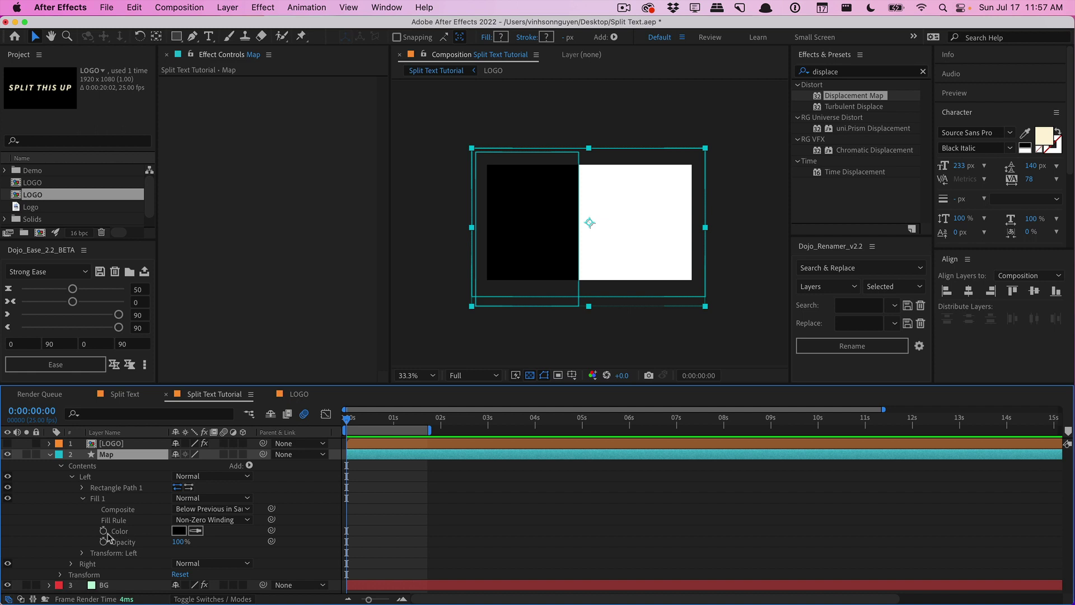
Add fill color keyframes for the Left and Right rectangles of the Map layer at 0:00:00:00
{"action": "left_click", "coordinate": [103, 531]}
{"action": "left_click", "coordinate": [72, 564]}
{"action": "scroll", "coordinate": [73, 566], "scroll_direction": "down", "scroll_amount": 3}
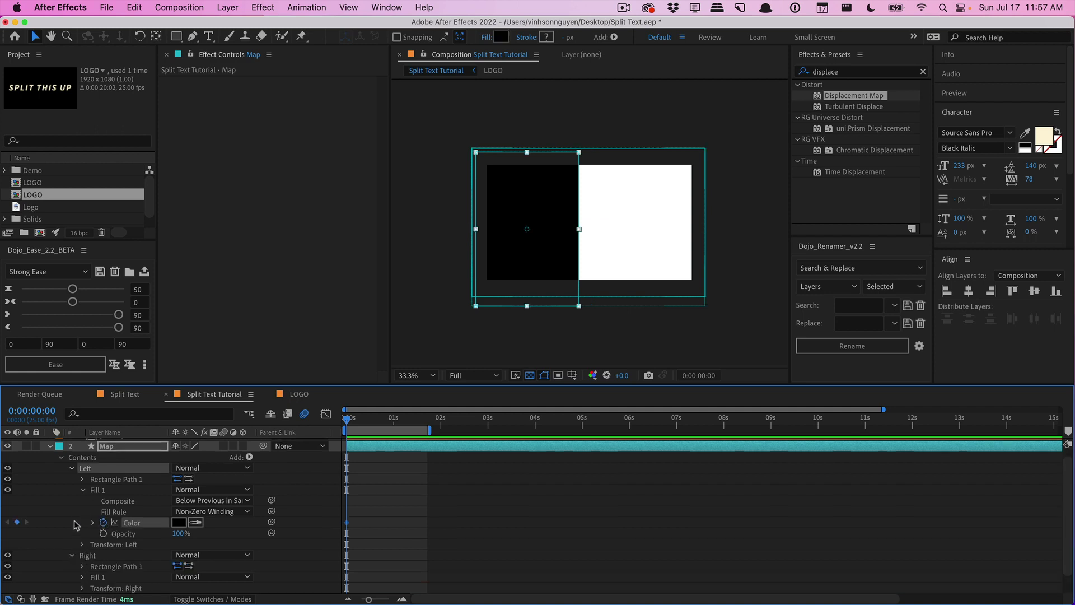
{"action": "left_click", "coordinate": [83, 544]}
{"action": "scroll", "coordinate": [78, 535], "scroll_direction": "down", "scroll_amount": 1}
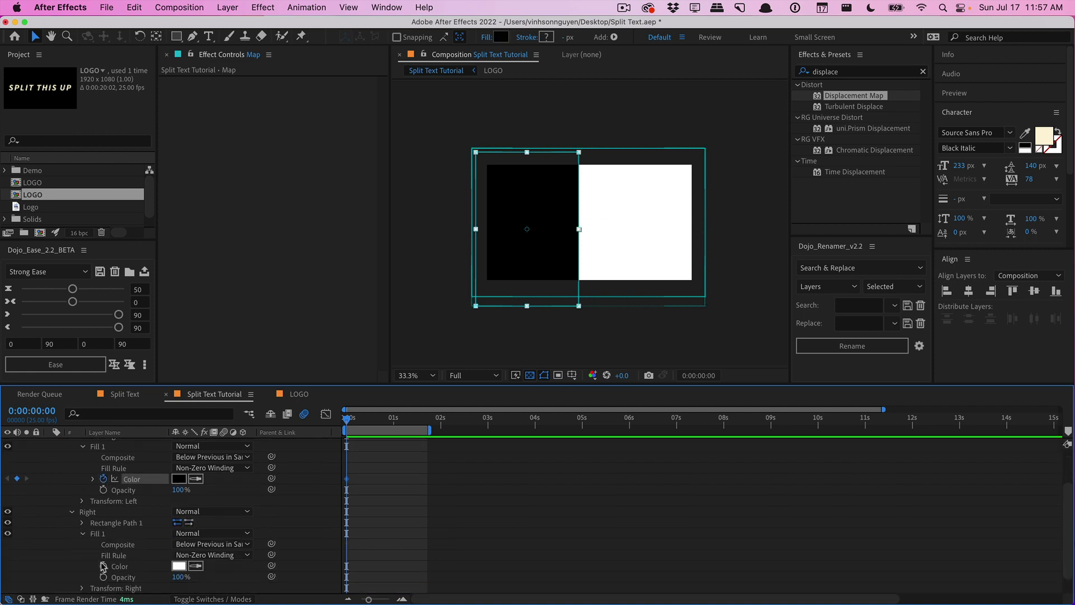
{"action": "left_click", "coordinate": [103, 566]}
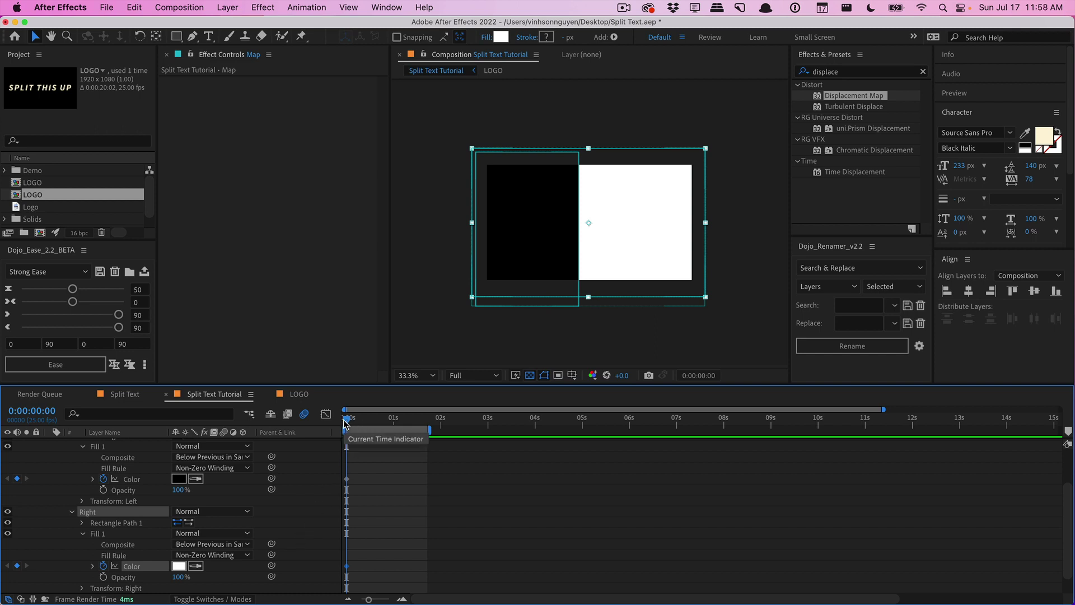
At 0:00:00:19, set the Left rectangle's fill color to a gray with 50% brightness
{"action": "left_click_drag", "start_coordinate": [347, 419], "coordinate": [383, 423]}
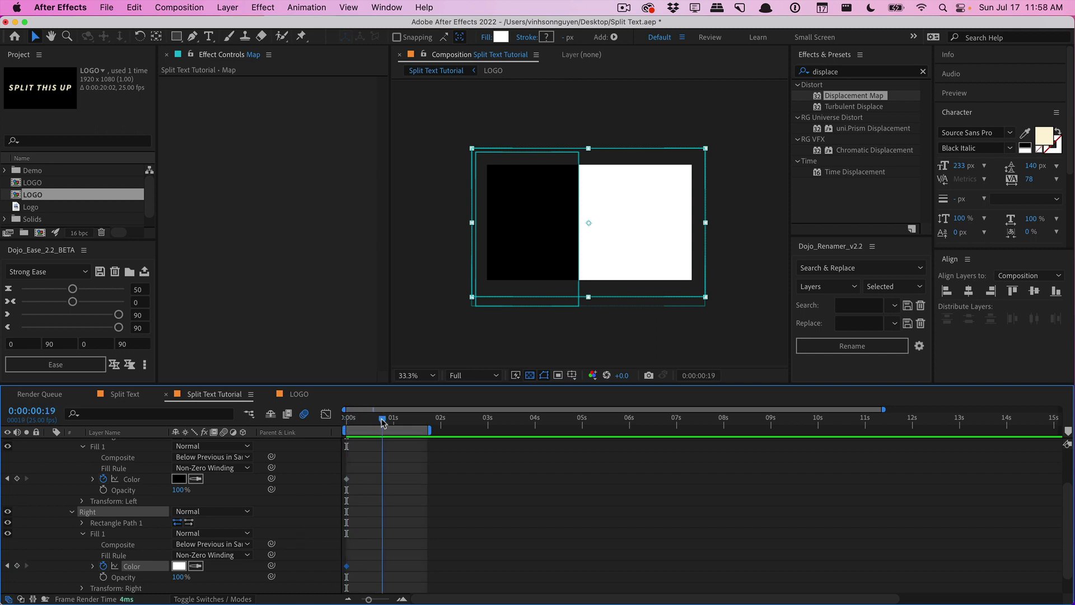
{"action": "left_click", "coordinate": [179, 479]}
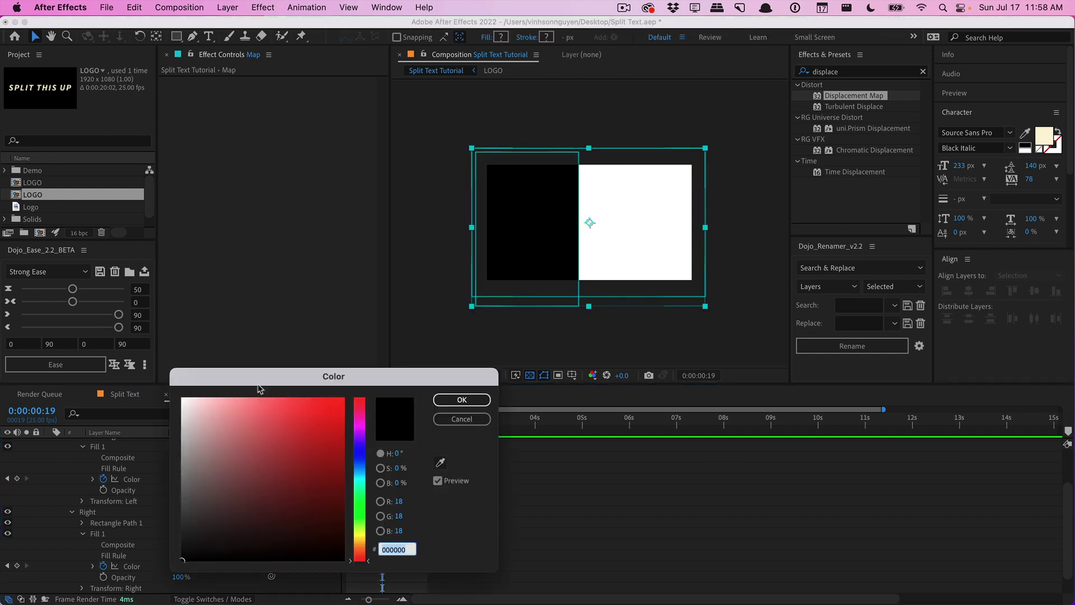
{"action": "left_click_drag", "start_coordinate": [259, 386], "coordinate": [257, 316]}
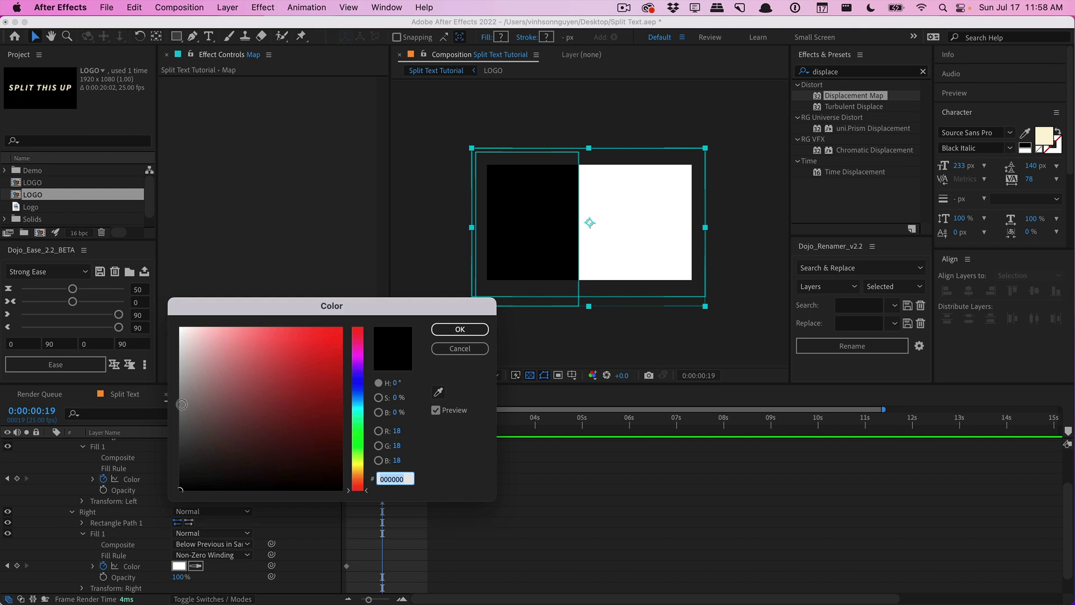
{"action": "left_click", "coordinate": [181, 402]}
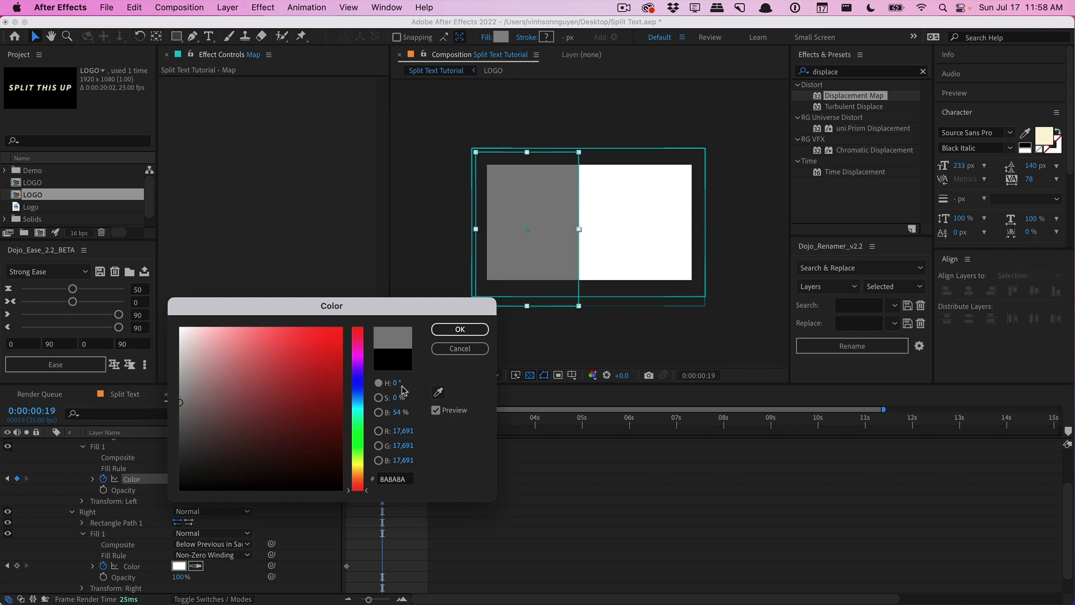
{"action": "left_click", "coordinate": [399, 413]}
{"action": "type", "text": "50"}
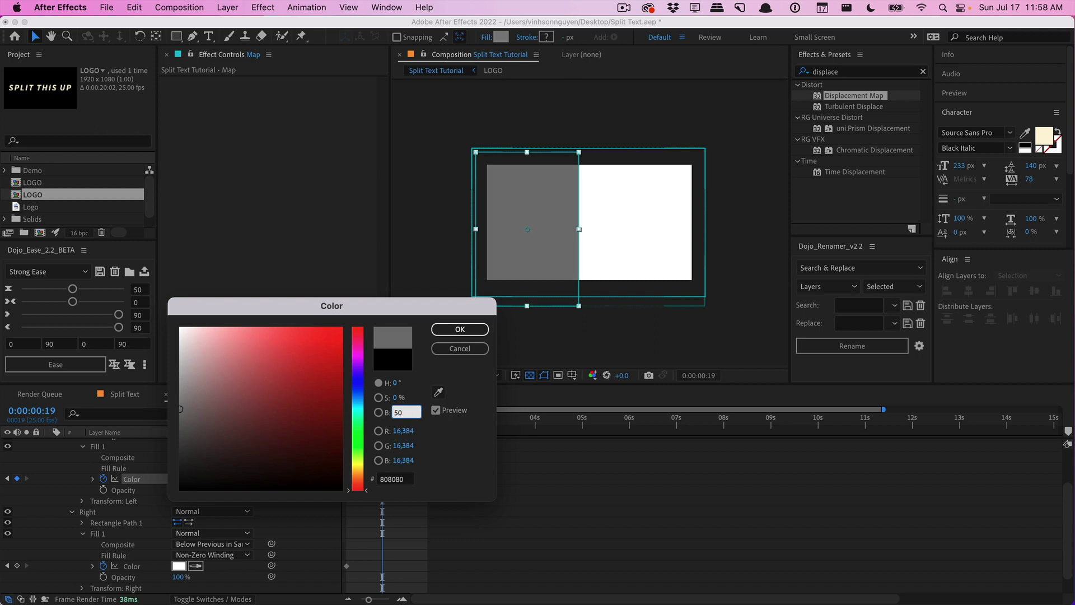
{"action": "left_click", "coordinate": [440, 333]}
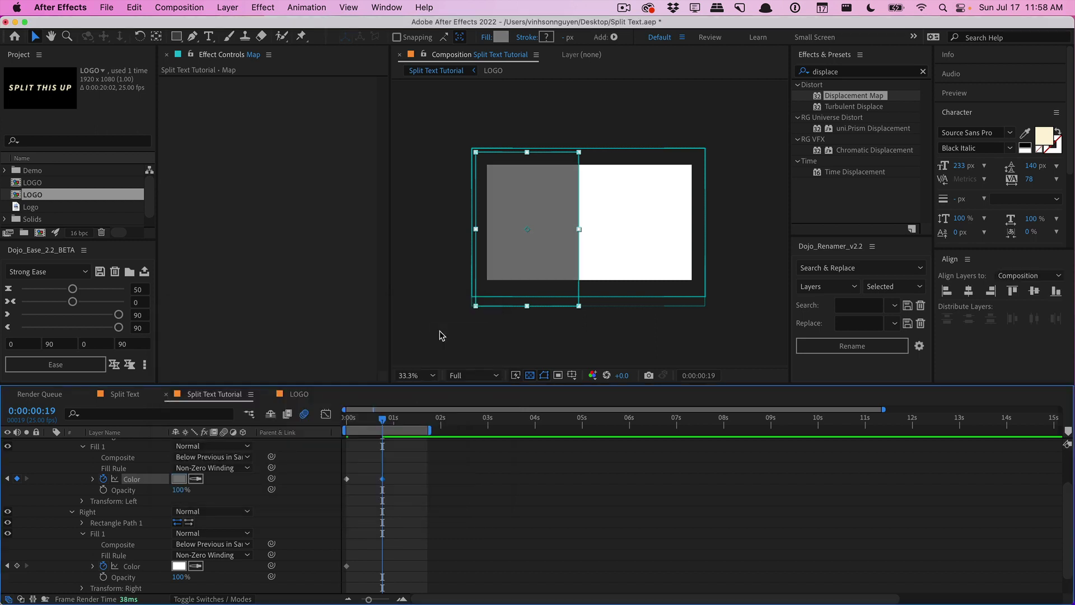
Set the Right rectangle's fill color to 50% brightness gray at 0:00:00:19 and check the color transition from the start
{"action": "left_click", "coordinate": [179, 566]}
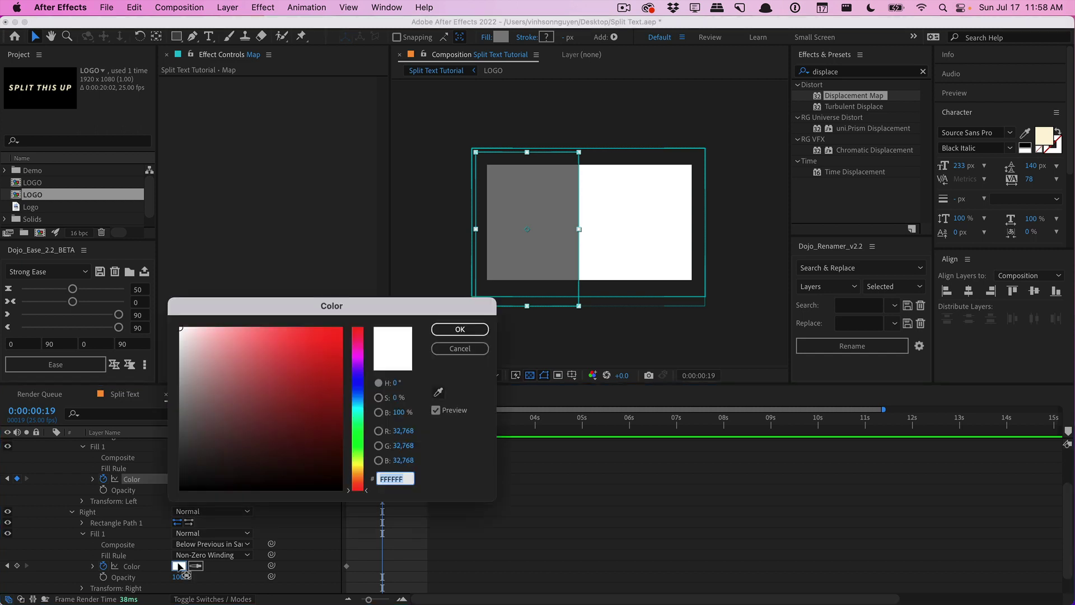
{"action": "left_click", "coordinate": [398, 413]}
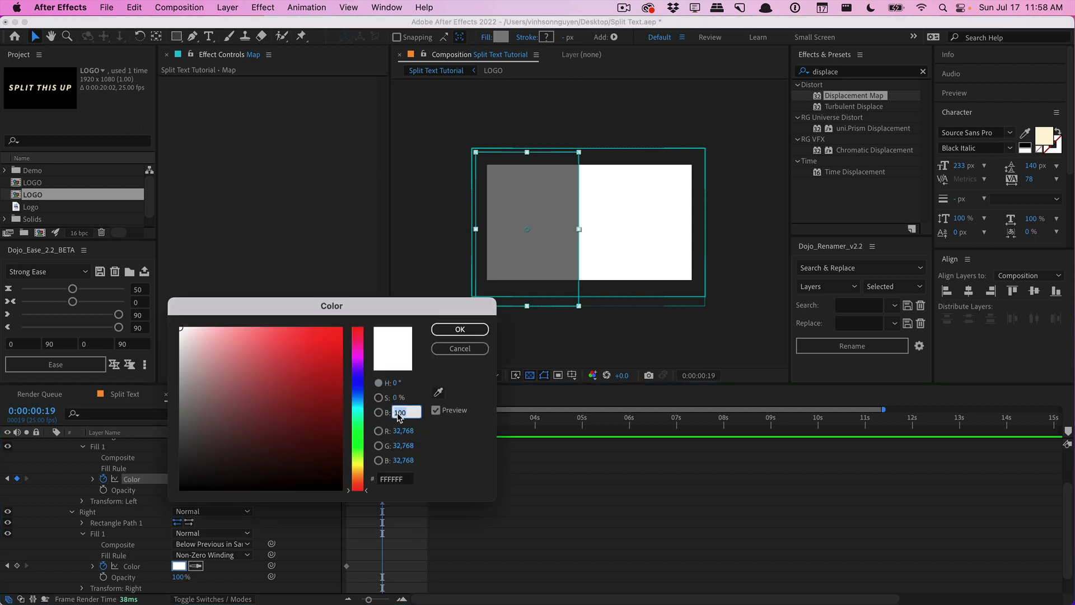
{"action": "type", "text": "50"}
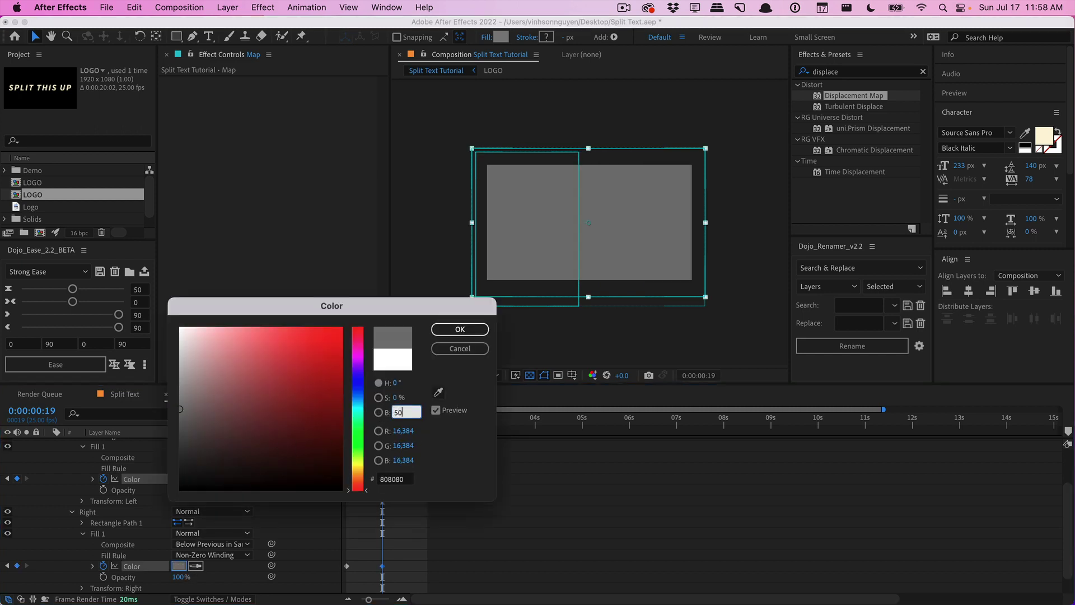
{"action": "left_click", "coordinate": [473, 331]}
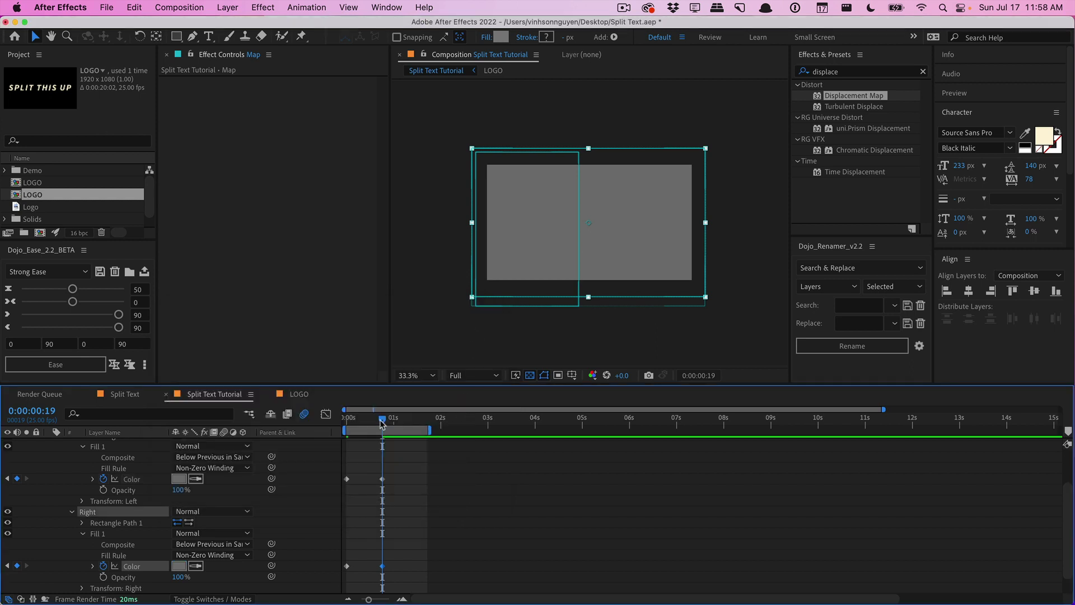
{"action": "left_click_drag", "start_coordinate": [378, 419], "coordinate": [339, 427]}
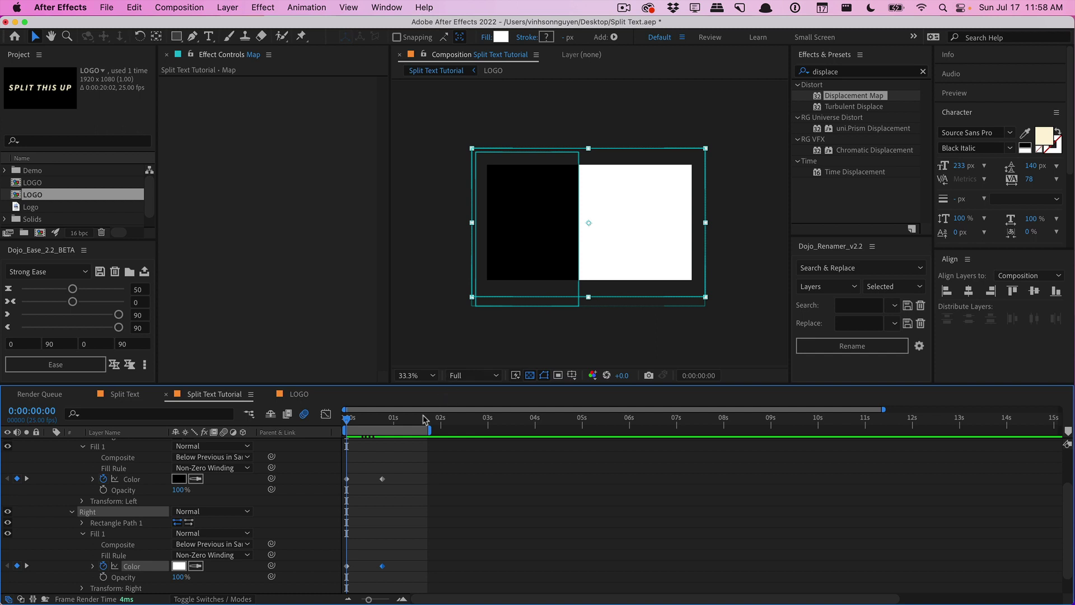
{"action": "left_click_drag", "start_coordinate": [347, 421], "coordinate": [382, 421]}
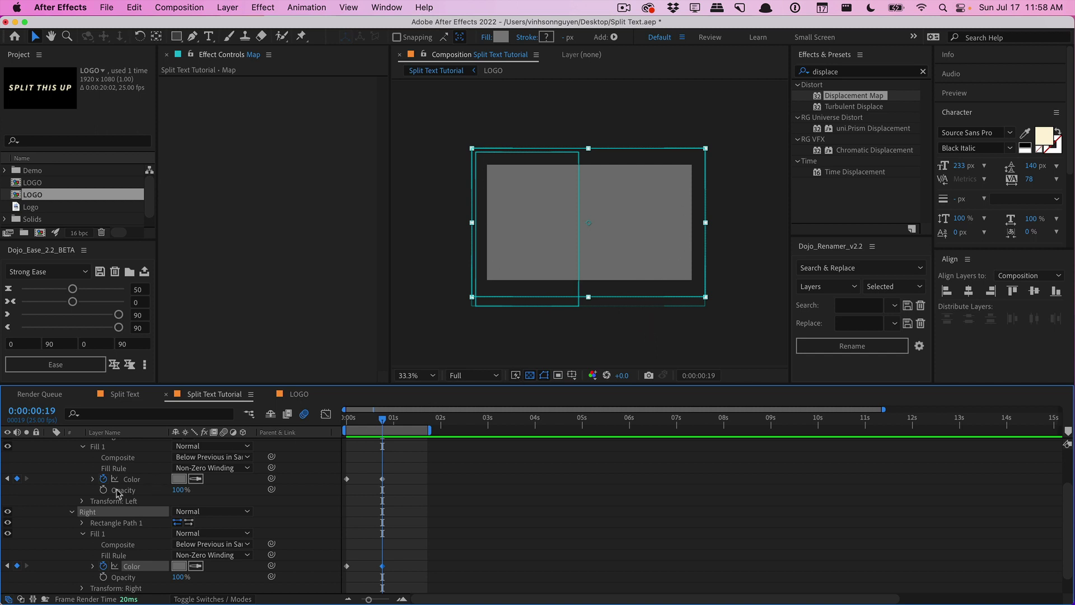
Show the LOGO layer, hide the Map layer, and scrub between 0:00:00:00 and 0:00:01:10 to review the split text animation
{"action": "scroll", "coordinate": [118, 493], "scroll_direction": "up", "scroll_amount": 3}
{"action": "left_click", "coordinate": [127, 444]}
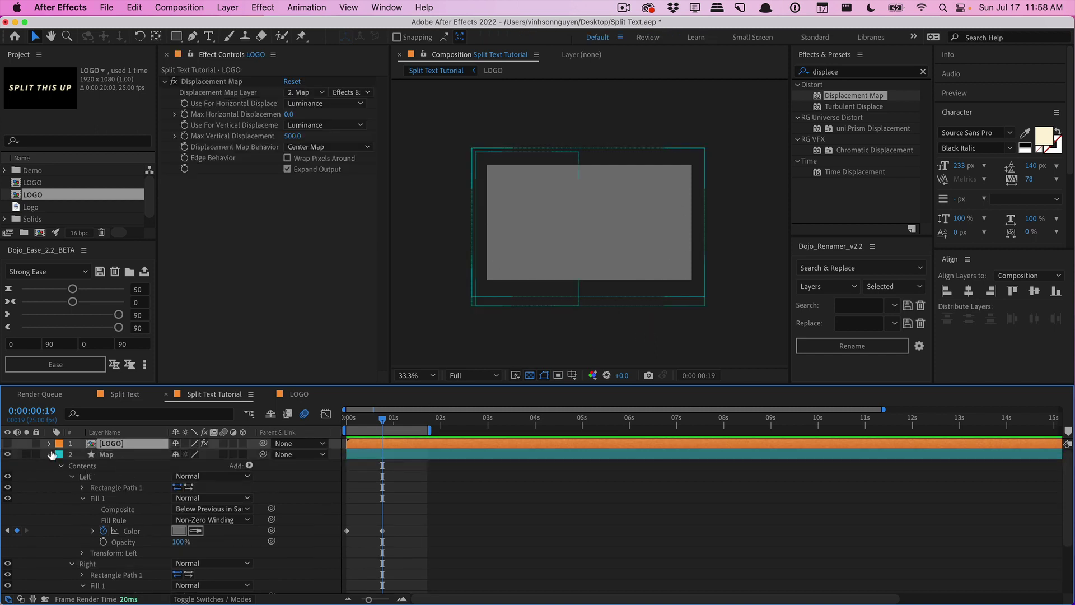
{"action": "left_click", "coordinate": [8, 443]}
{"action": "left_click", "coordinate": [8, 454]}
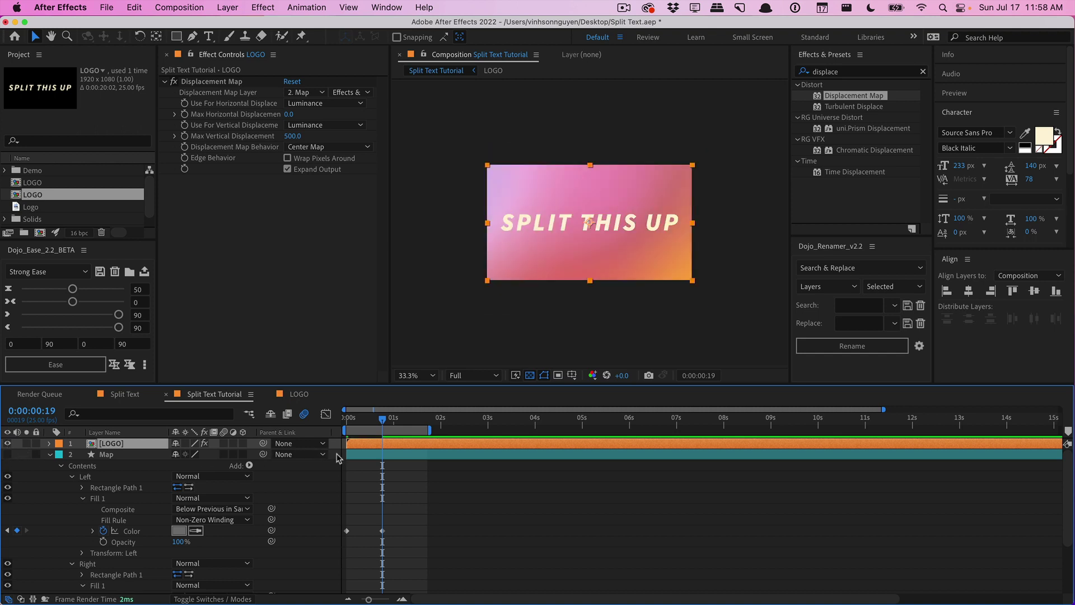
{"action": "left_click", "coordinate": [370, 420]}
{"action": "left_click_drag", "start_coordinate": [370, 420], "coordinate": [340, 421]}
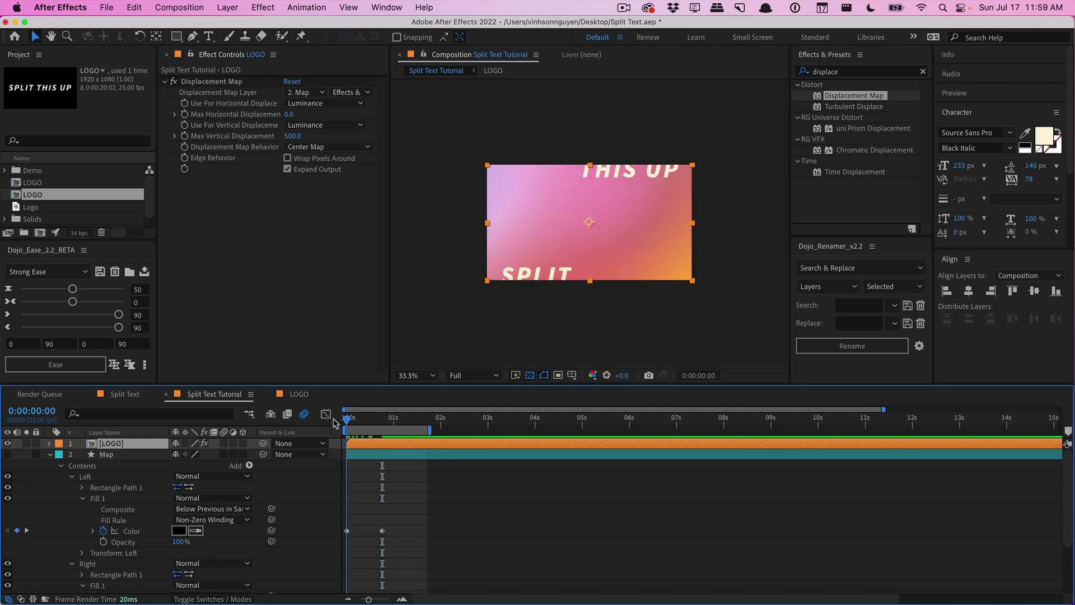
{"action": "left_click_drag", "start_coordinate": [340, 421], "coordinate": [383, 414]}
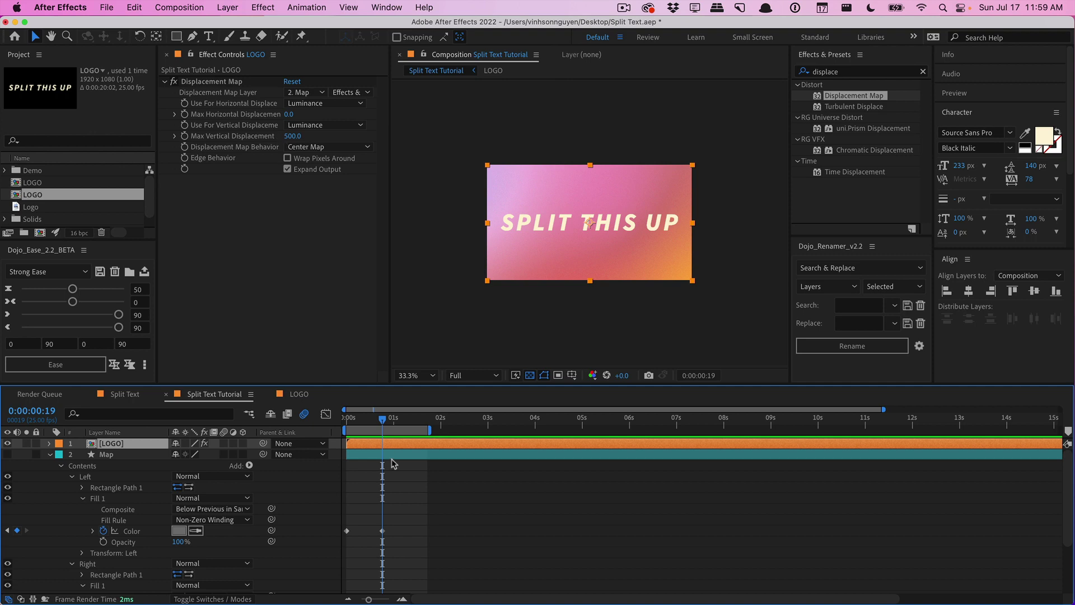
{"action": "left_click_drag", "start_coordinate": [383, 420], "coordinate": [413, 420]}
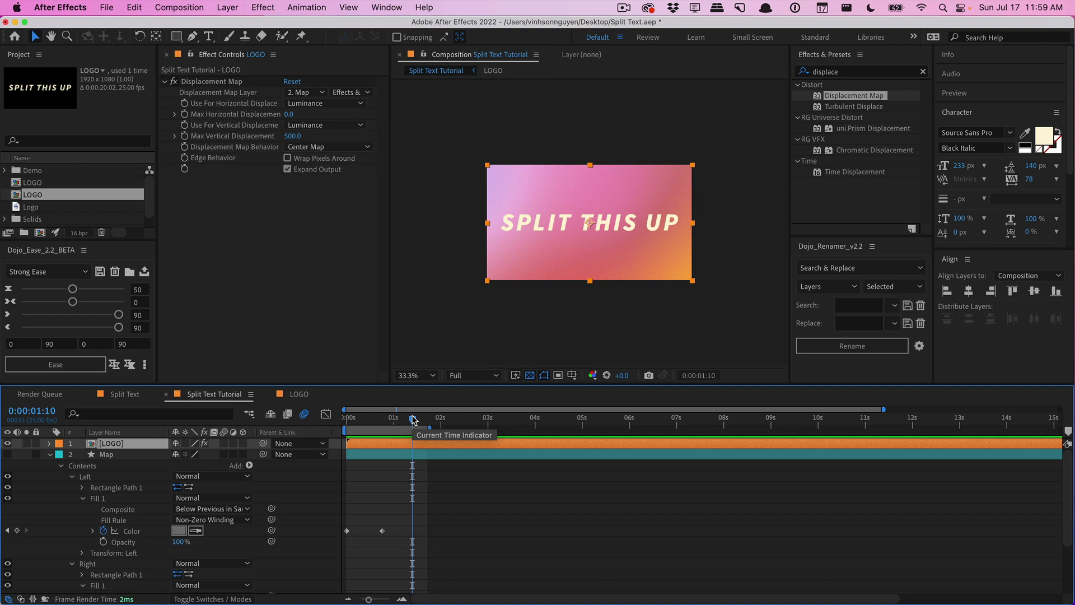
Make the Map layer visible, hide the LOGO layer, and set the current time to 0:00:00:09
{"action": "left_click", "coordinate": [131, 455]}
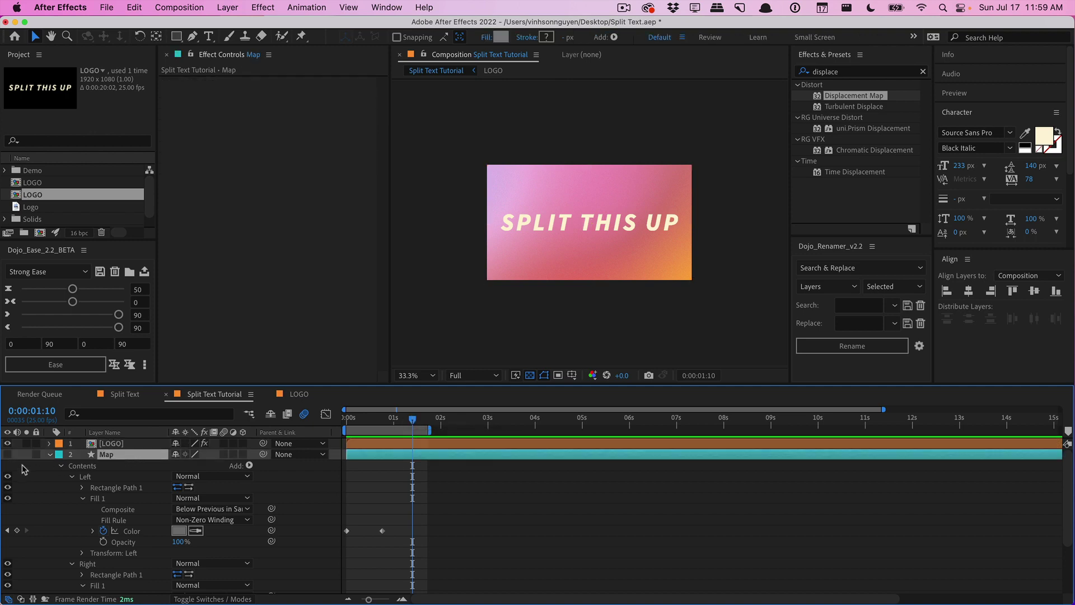
{"action": "left_click", "coordinate": [8, 455]}
{"action": "left_click", "coordinate": [7, 443]}
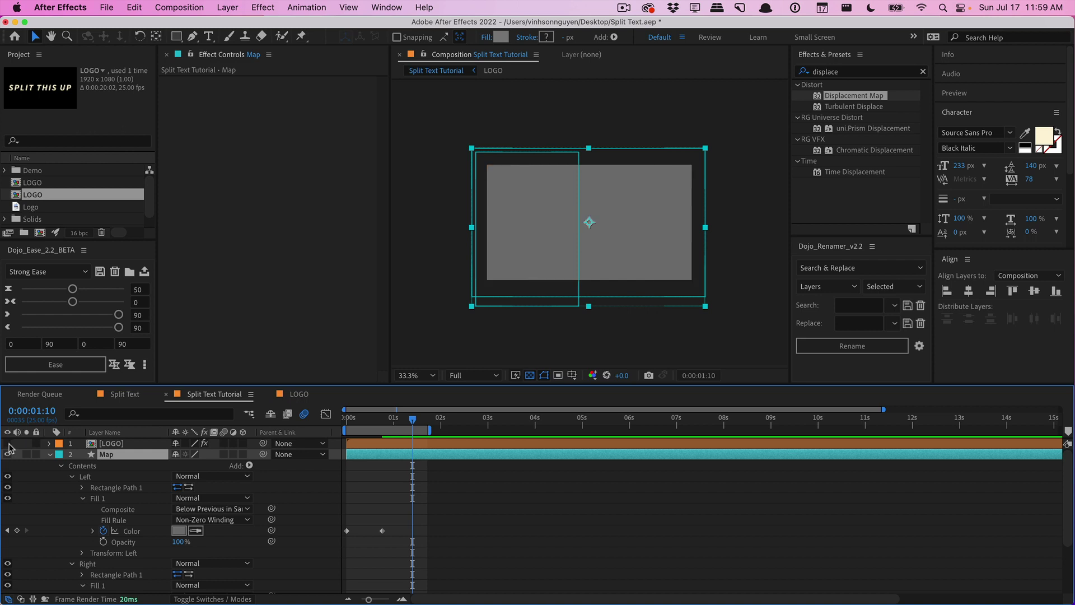
{"action": "left_click_drag", "start_coordinate": [413, 424], "coordinate": [364, 424]}
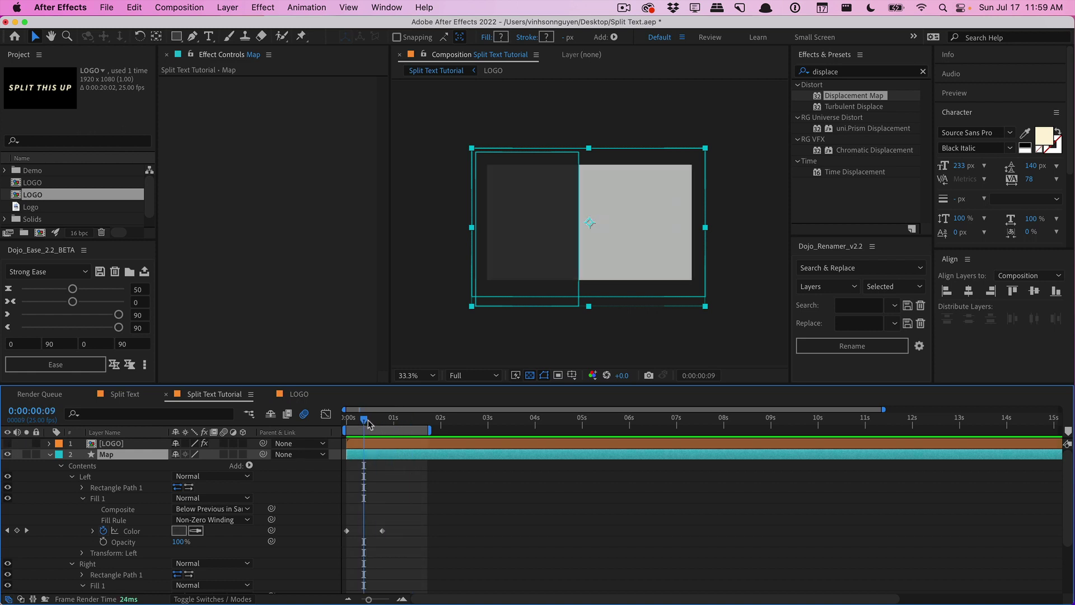
Find the Checkerboard effect, apply it to the Map layer, and set its Width to 193
{"action": "left_click", "coordinate": [847, 72]}
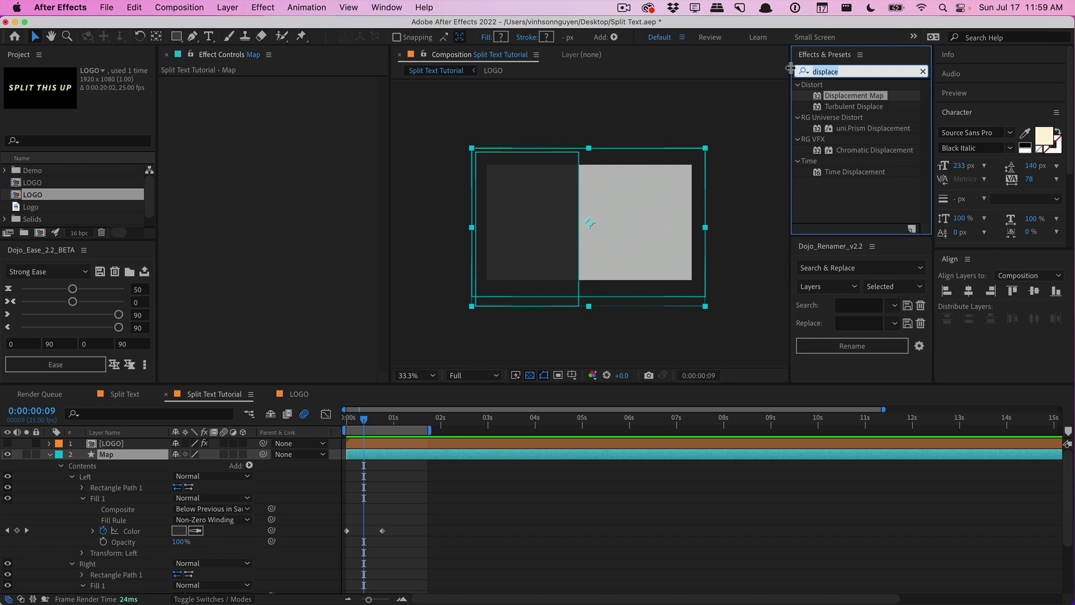
{"action": "type", "text": "chec"}
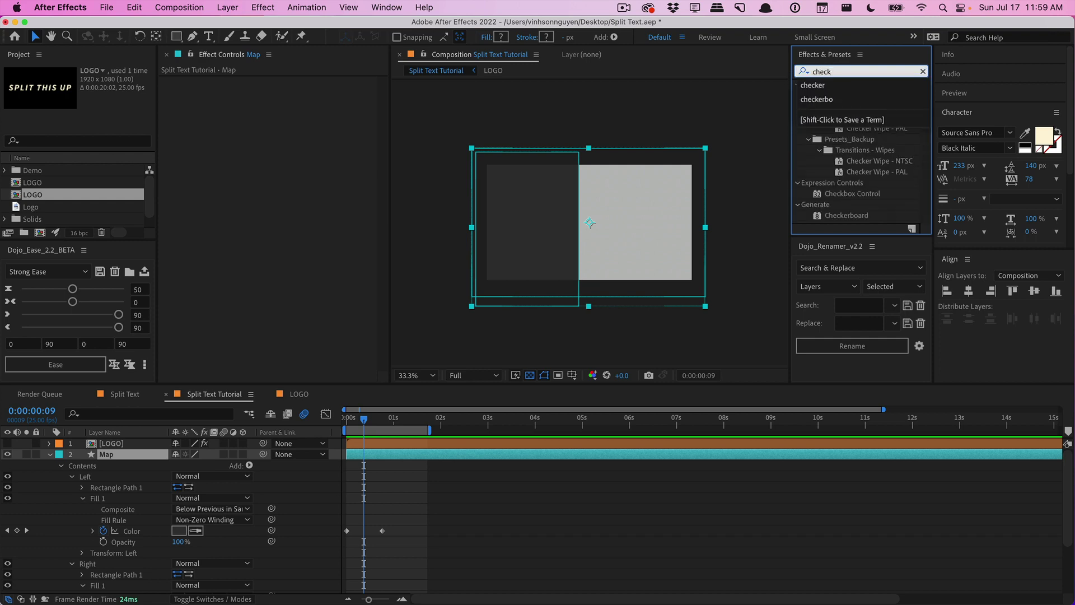
{"action": "type", "text": "k"}
{"action": "double_click", "coordinate": [822, 215]}
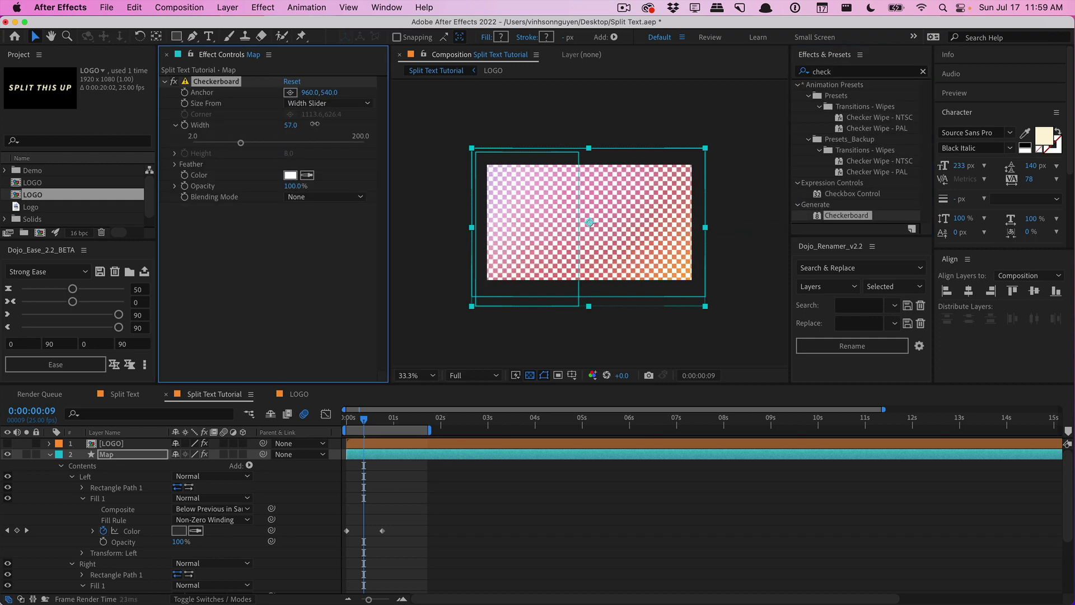
{"action": "left_click_drag", "start_coordinate": [315, 123], "coordinate": [389, 112]}
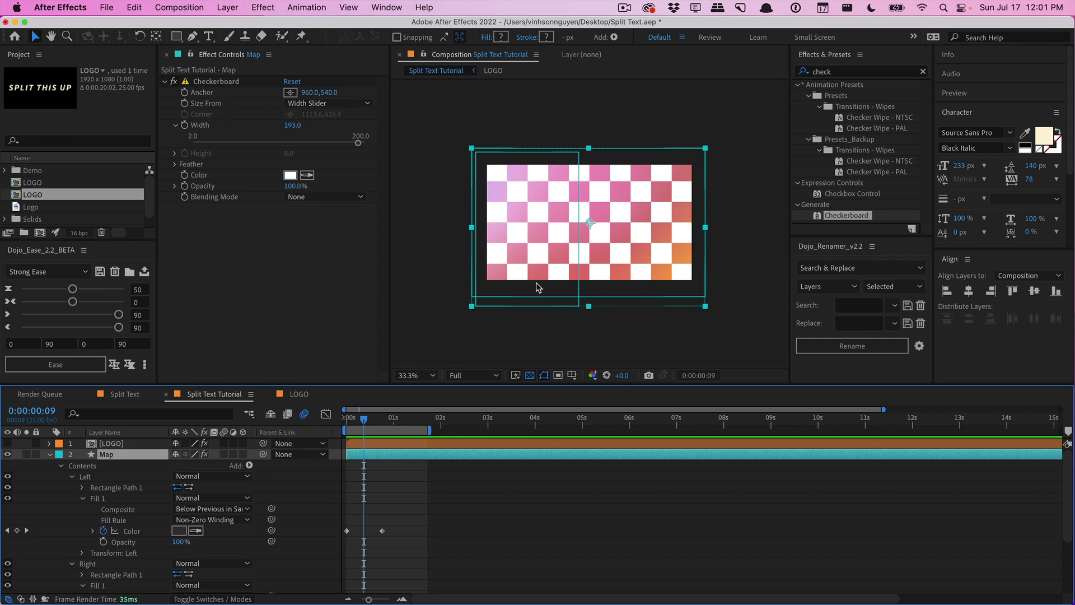
Show the LOGO layer, hide the Map layer, and set LOGO's Max Vertical Displacement to 79
{"action": "left_click", "coordinate": [120, 446]}
{"action": "left_click", "coordinate": [7, 443], "text": "alt"}
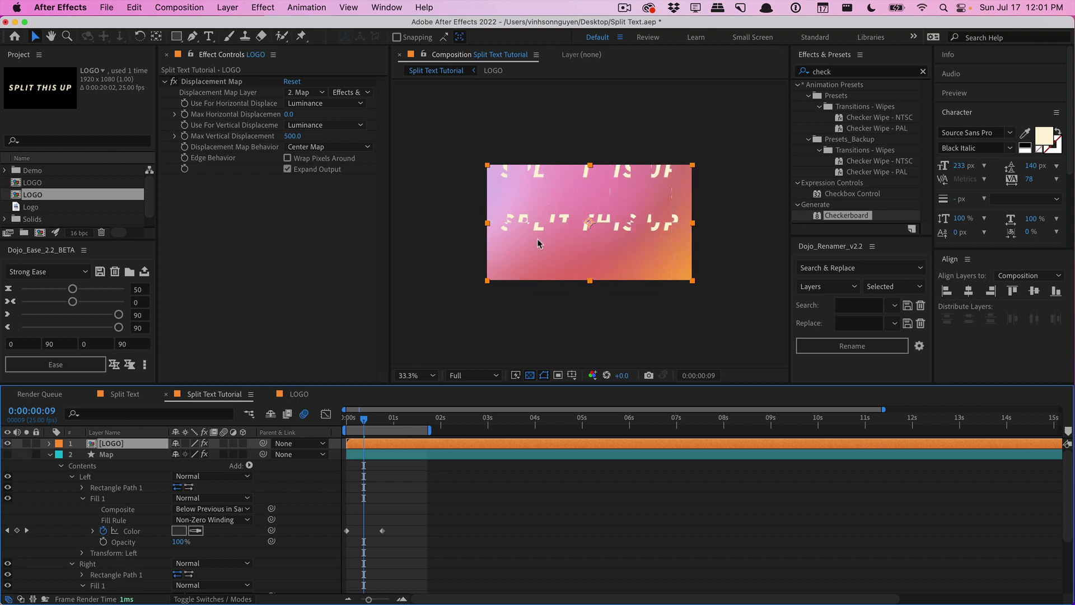
{"action": "left_click_drag", "start_coordinate": [292, 136], "coordinate": [63, 177]}
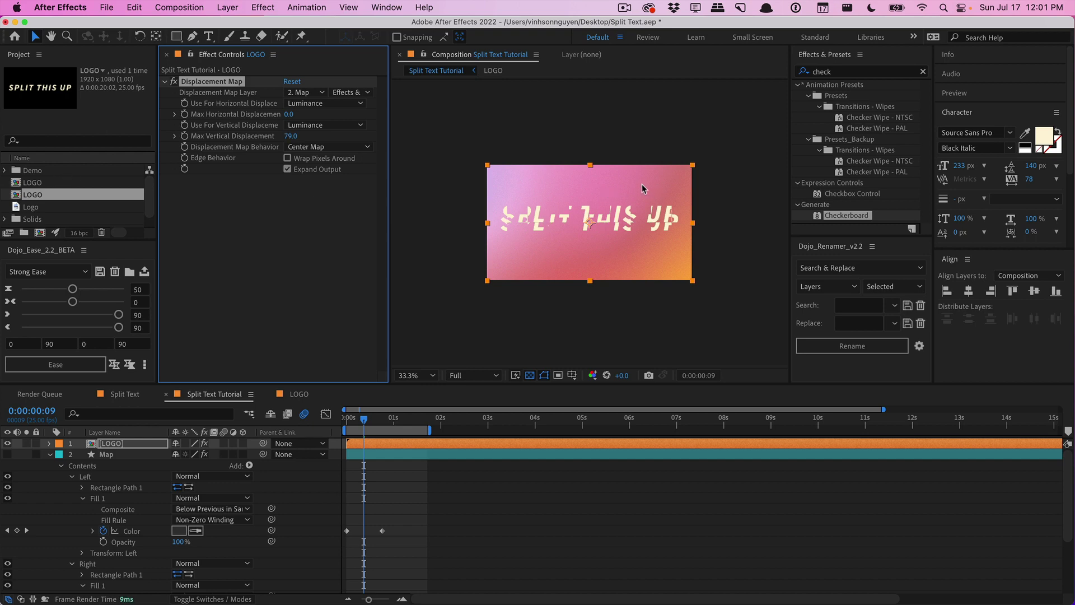
Try Alpha as LOGO's vertical displacement source with Max Vertical Displacement at 29, and restore the source to Luminance
{"action": "left_click", "coordinate": [331, 125]}
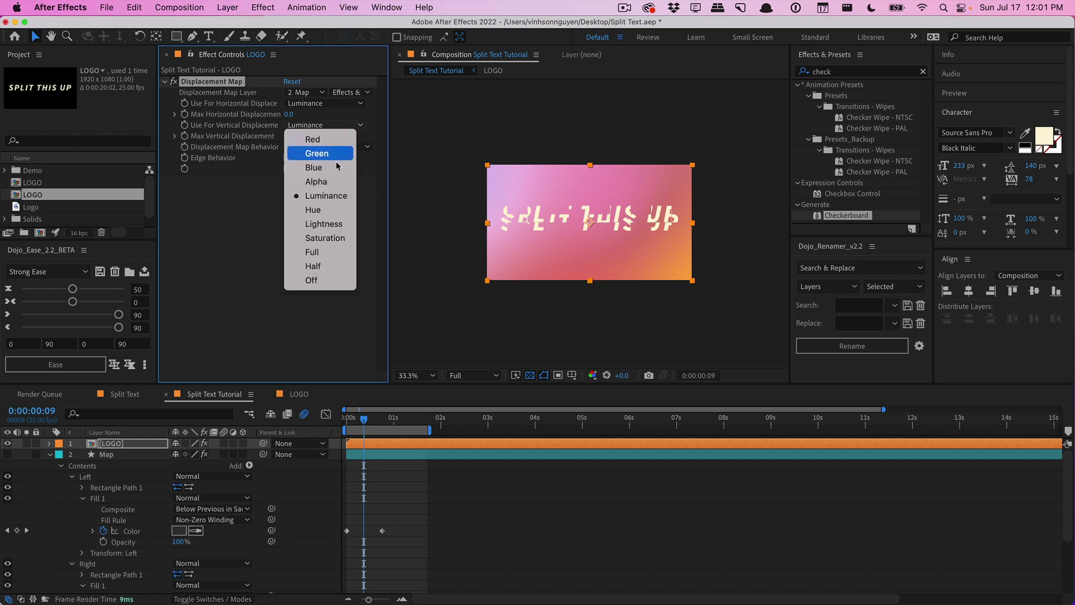
{"action": "left_click", "coordinate": [318, 181]}
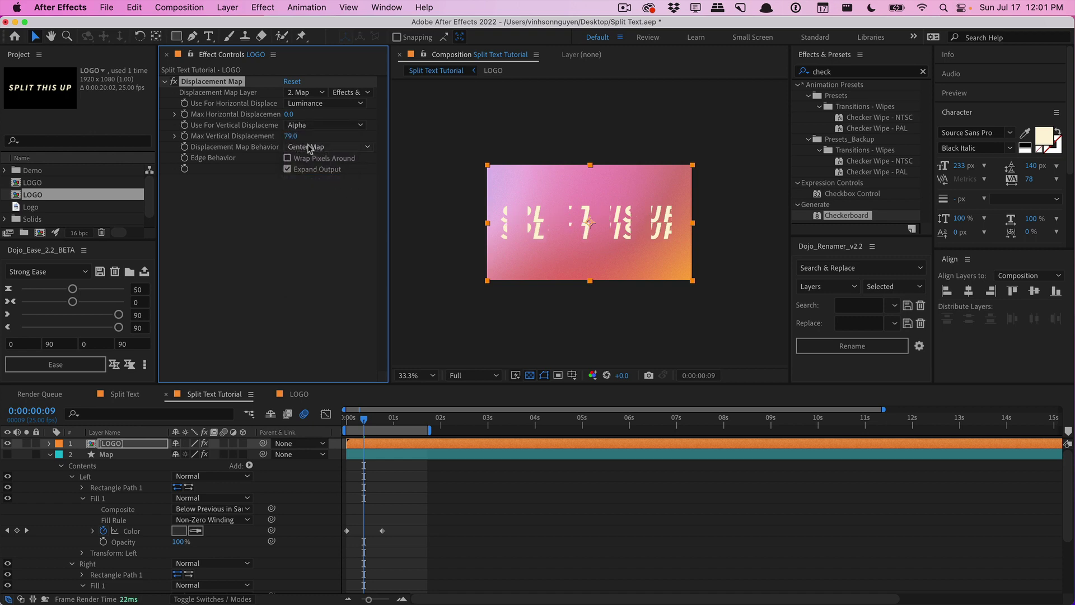
{"action": "left_click_drag", "start_coordinate": [291, 136], "coordinate": [258, 139]}
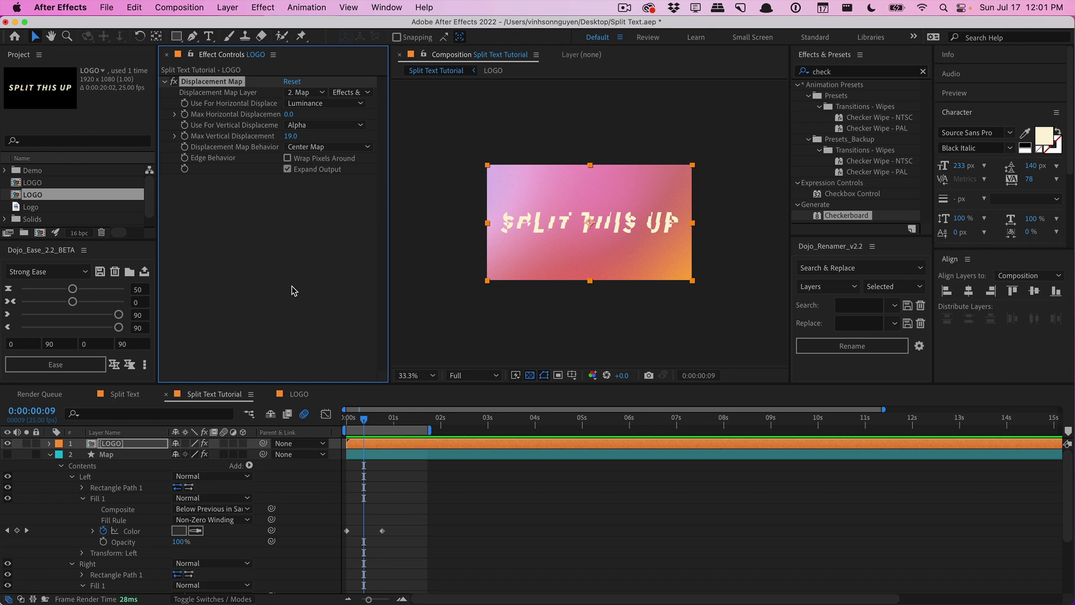
{"action": "mouse_move", "coordinate": [291, 136]}
{"action": "left_mouse_down"}
{"action": "mouse_move", "coordinate": [278, 137]}
{"action": "mouse_move", "coordinate": [298, 137]}
{"action": "left_mouse_up"}
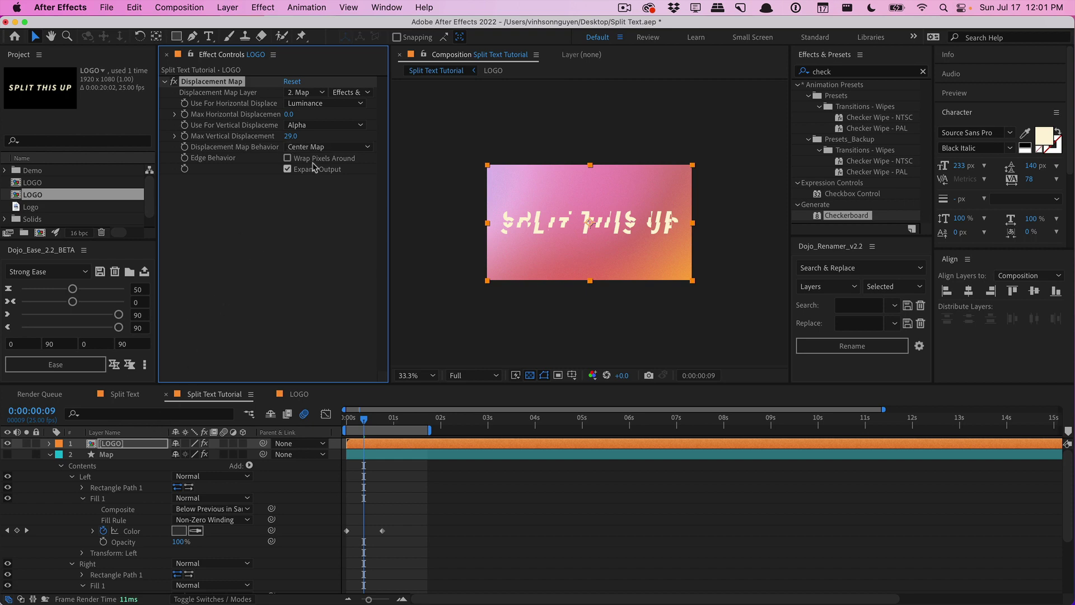
{"action": "left_click", "coordinate": [325, 125]}
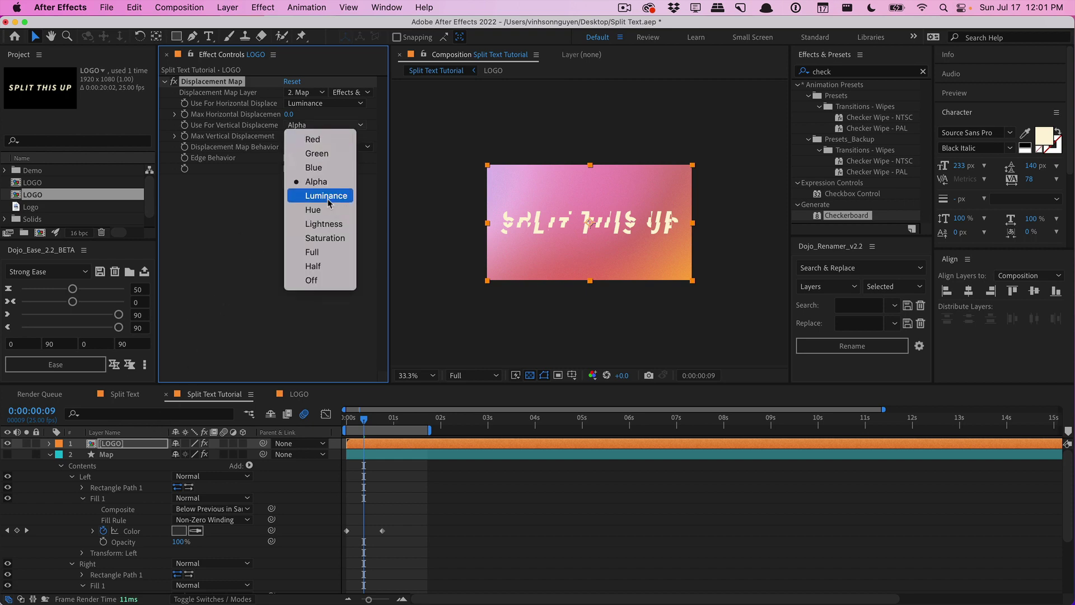
{"action": "left_click", "coordinate": [326, 196]}
Remove the Checkerboard effect from the Map layer and check the title near 0:00:00:08
{"action": "left_click", "coordinate": [128, 456]}
{"action": "left_click", "coordinate": [227, 82]}
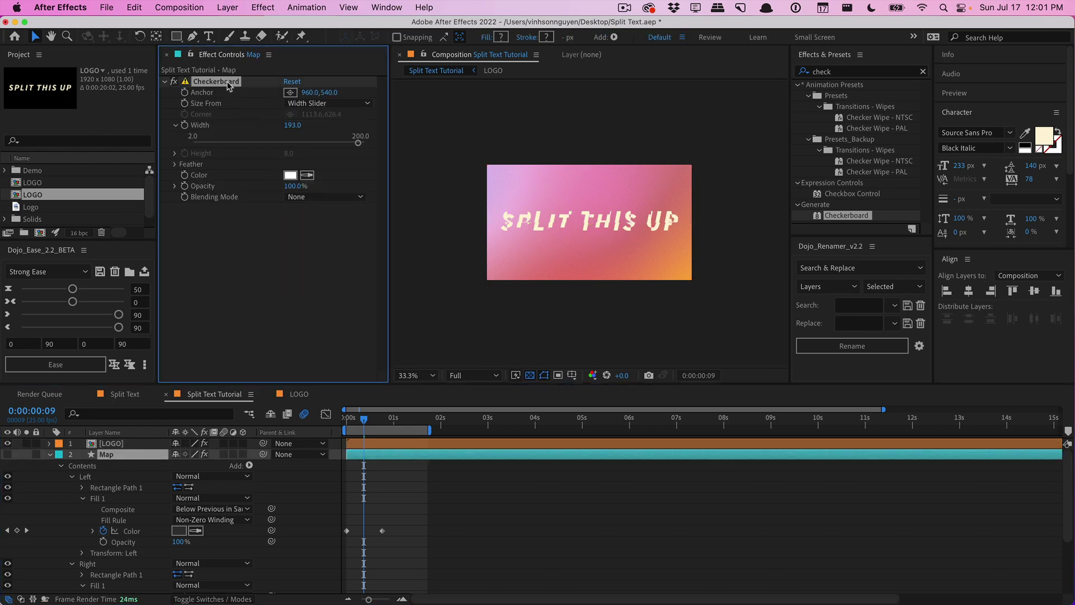
{"action": "key", "text": "Delete"}
{"action": "left_click", "coordinate": [433, 521]}
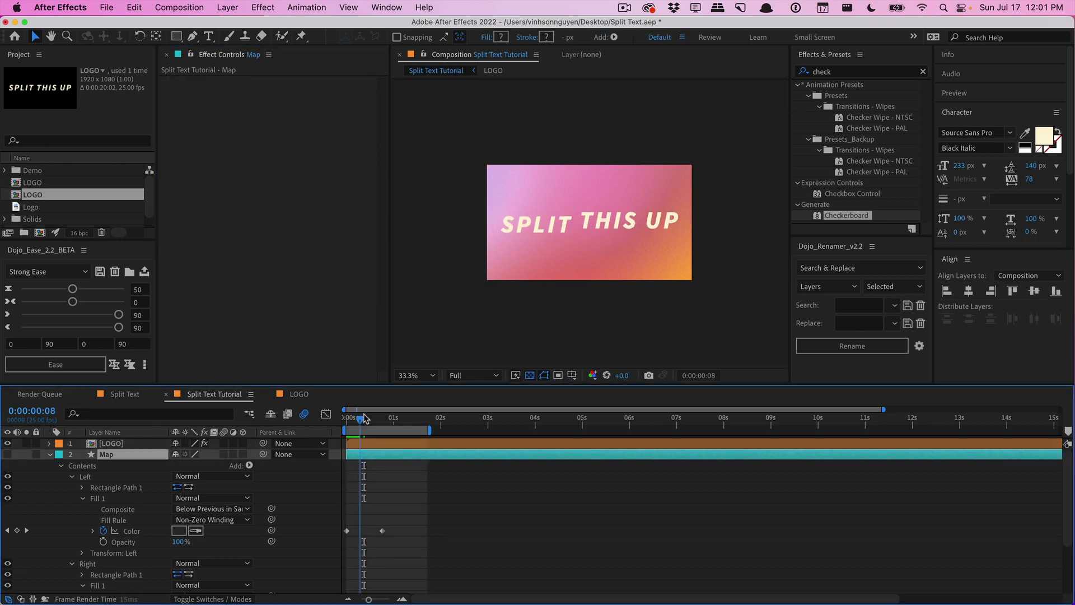
Delete the ending fill Color keyframes near 0:00:00:20 on the Map layer's rectangles
{"action": "key", "text": "k"}
{"action": "scroll", "coordinate": [433, 521], "scroll_direction": "down", "scroll_amount": 1}
{"action": "scroll", "coordinate": [431, 518], "scroll_direction": "down", "scroll_amount": 3}
{"action": "left_click_drag", "start_coordinate": [415, 452], "coordinate": [361, 563]}
{"action": "key", "text": "Delete"}
{"action": "scroll", "coordinate": [367, 549], "scroll_direction": "up", "scroll_amount": 4}
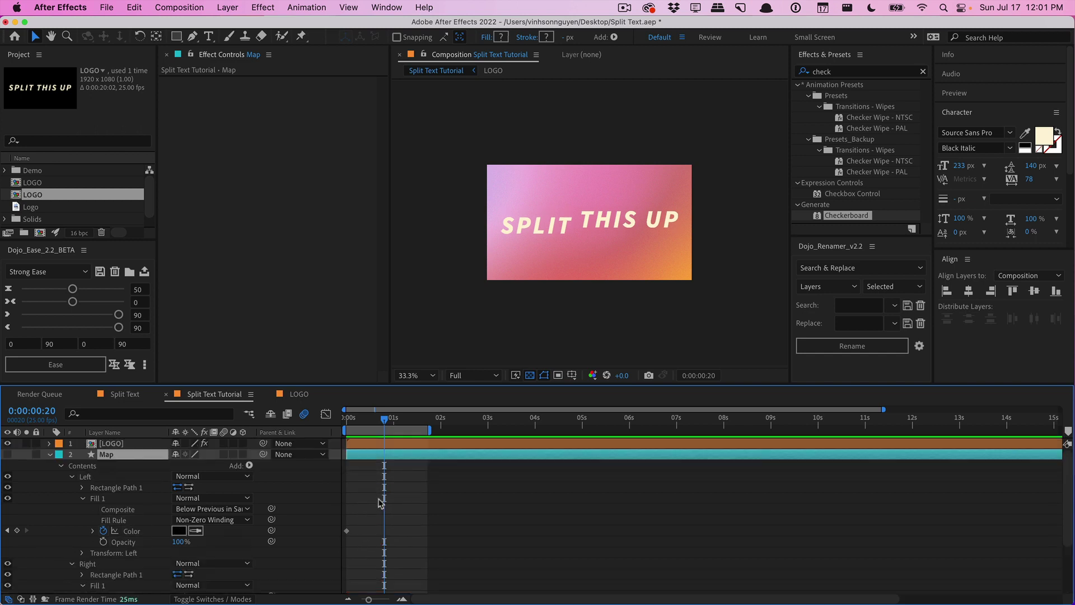
Keyframe the LOGO layer's Max Vertical Displacement at 700 at 0:00:00:00
{"action": "key", "text": "Home"}
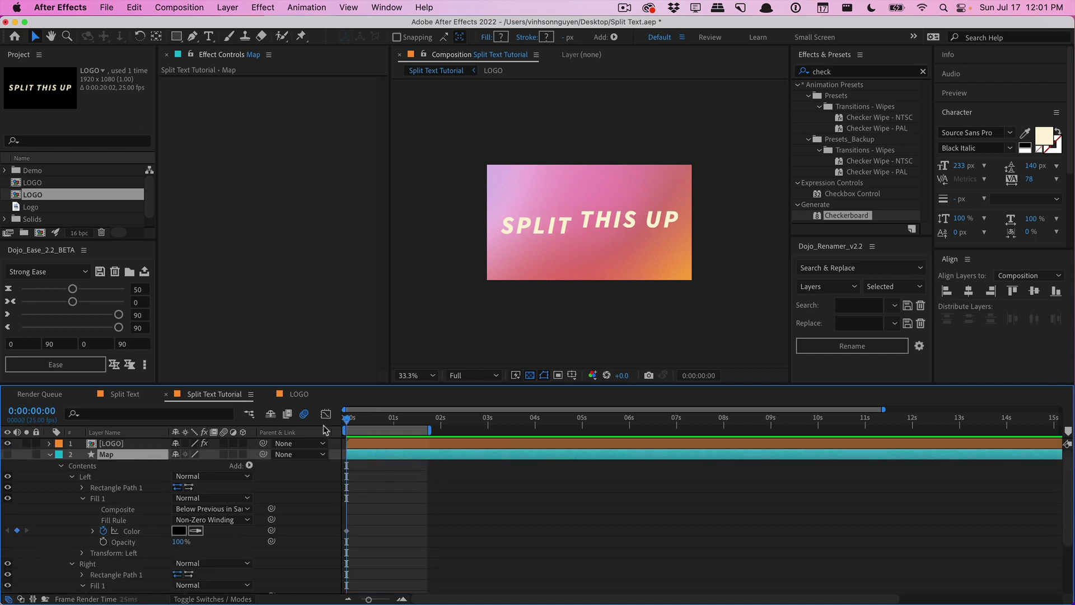
{"action": "left_click", "coordinate": [106, 443]}
{"action": "left_click_drag", "start_coordinate": [293, 137], "coordinate": [390, 135]}
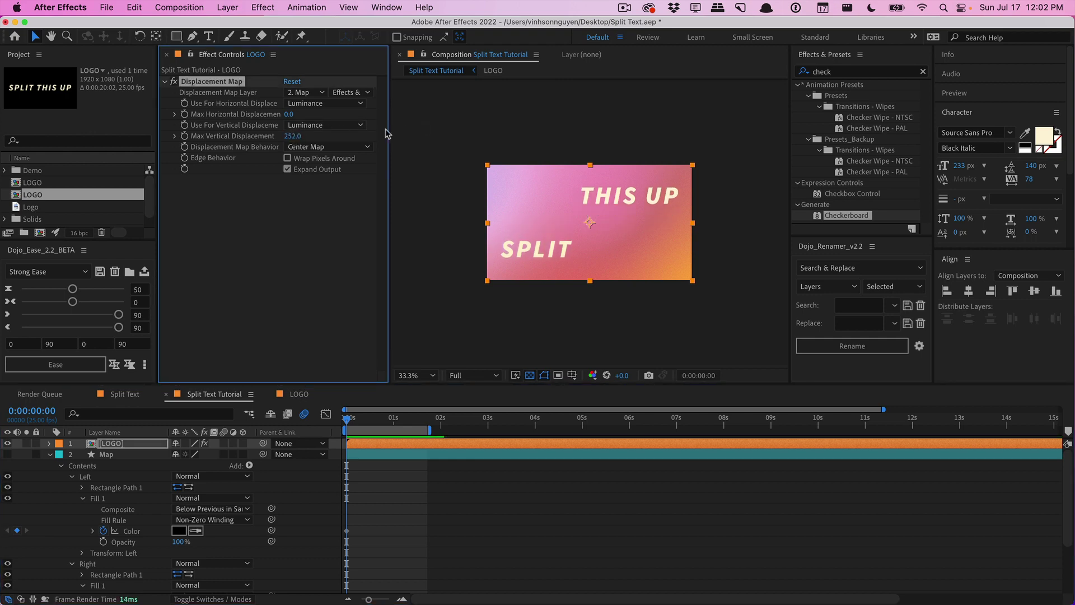
{"action": "left_click", "coordinate": [292, 137]}
{"action": "type", "text": "700"}
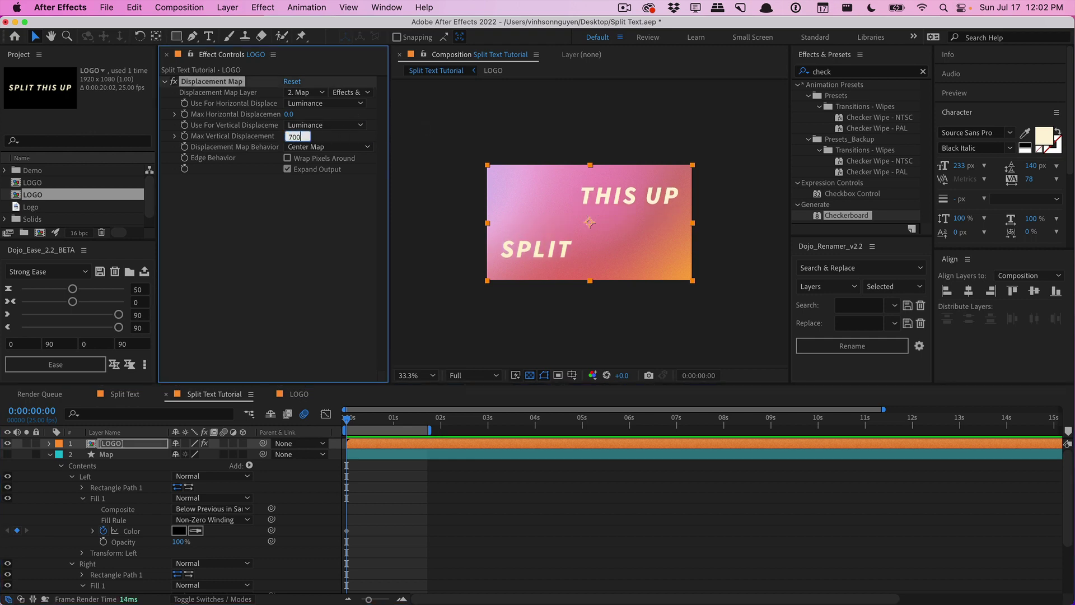
{"action": "key", "text": "Return"}
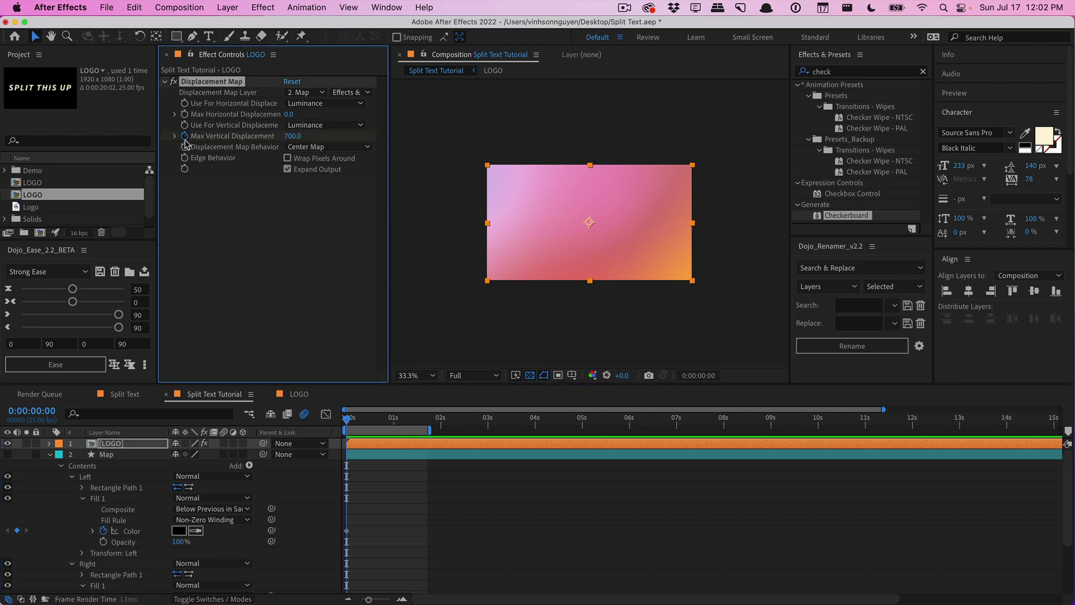
Set LOGO's Max Vertical Displacement to 0 at 0:00:00:18 and reveal the layer's keyframes
{"action": "key", "text": "space"}
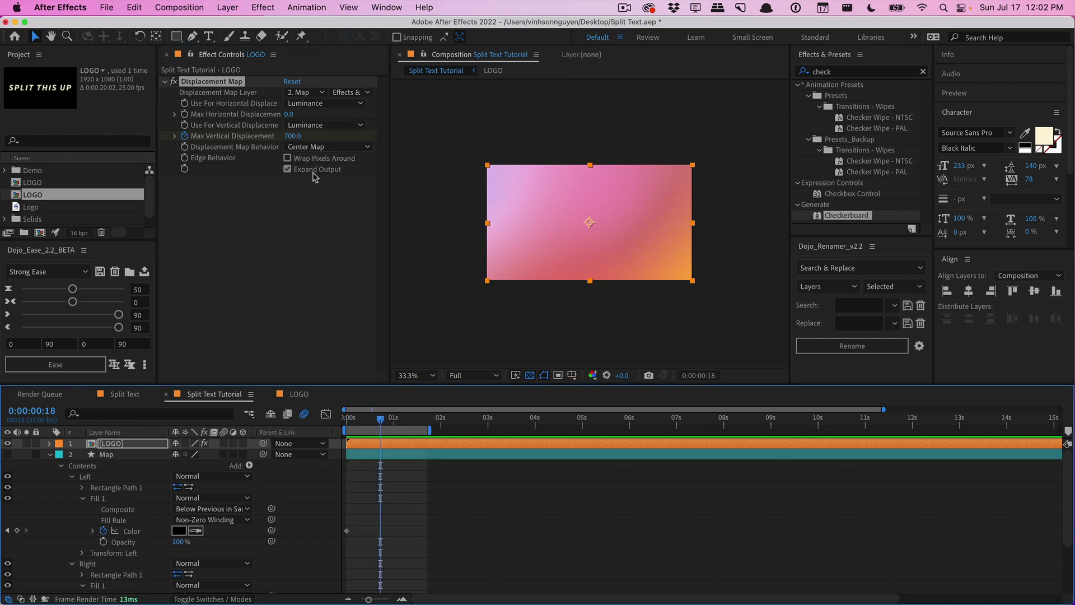
{"action": "left_click", "coordinate": [292, 136]}
{"action": "type", "text": "0"}
{"action": "key", "text": "Return"}
{"action": "key", "text": "u"}
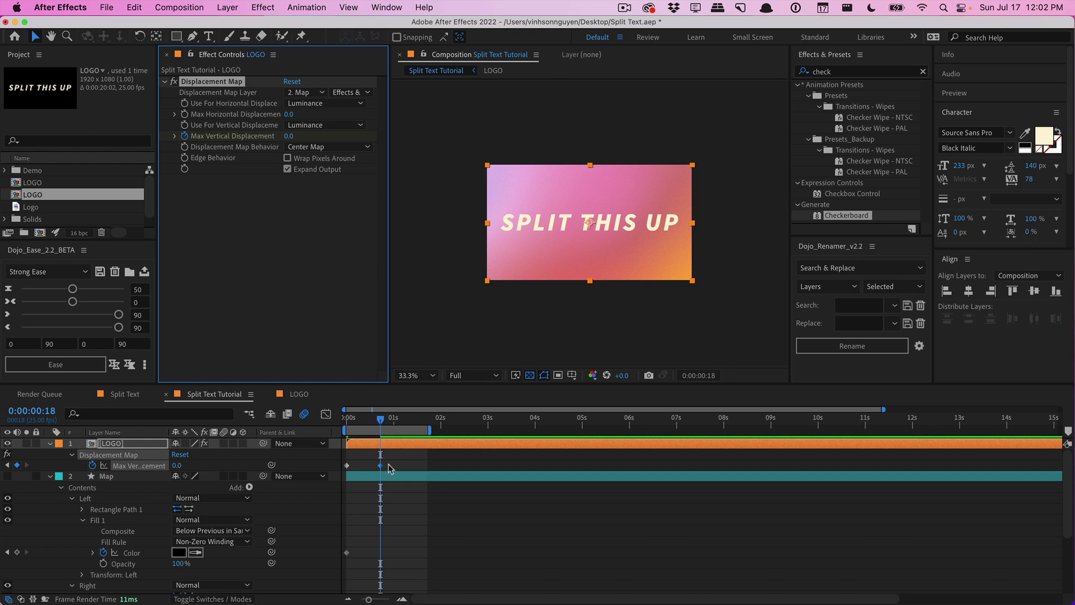
Apply Strong Ease to both Max Vertical Displacement keyframes, retime the ending one to about 0:00:01:00, and preview the motion
{"action": "left_click_drag", "start_coordinate": [392, 472], "coordinate": [341, 461]}
{"action": "left_click", "coordinate": [50, 363]}
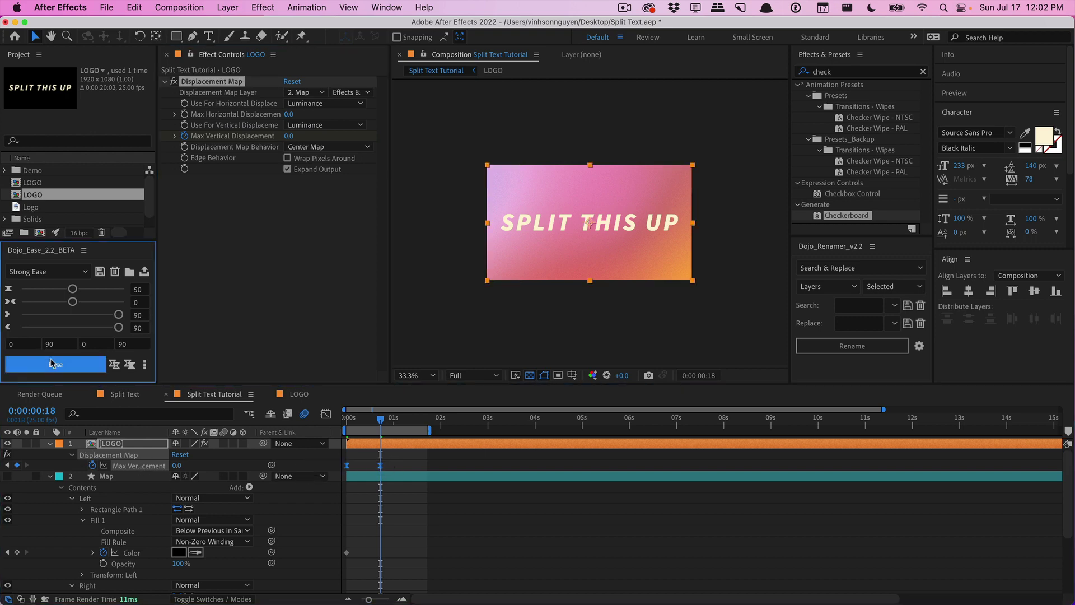
{"action": "left_click_drag", "start_coordinate": [388, 425], "coordinate": [347, 425]}
{"action": "left_click_drag", "start_coordinate": [381, 465], "coordinate": [376, 466]}
{"action": "key", "text": "space"}
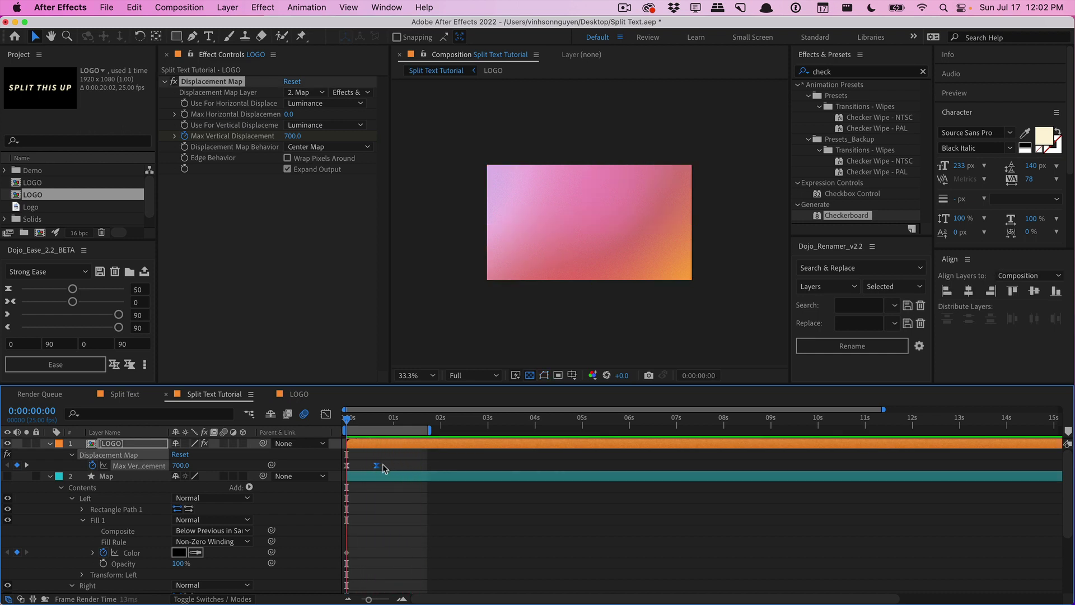
{"action": "left_click_drag", "start_coordinate": [377, 466], "coordinate": [394, 466]}
{"action": "left_click_drag", "start_coordinate": [364, 421], "coordinate": [391, 421]}
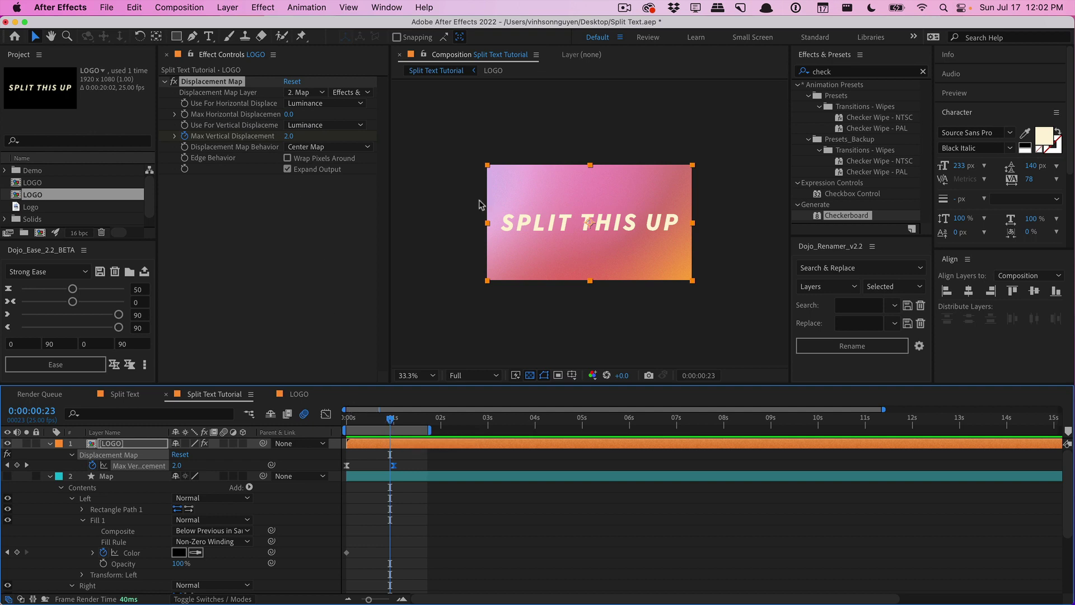
Examine the finished animation in the Split Text composition up to 0:00:01:06, and return to Split Text Tutorial
{"action": "left_click", "coordinate": [248, 351]}
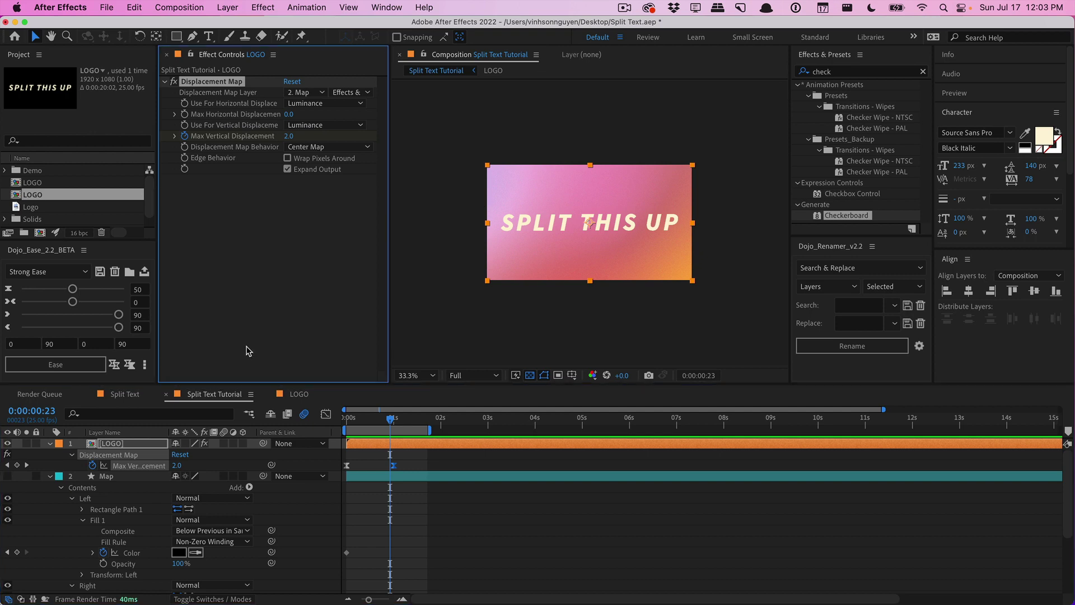
{"action": "left_click", "coordinate": [138, 396]}
{"action": "left_click", "coordinate": [354, 420]}
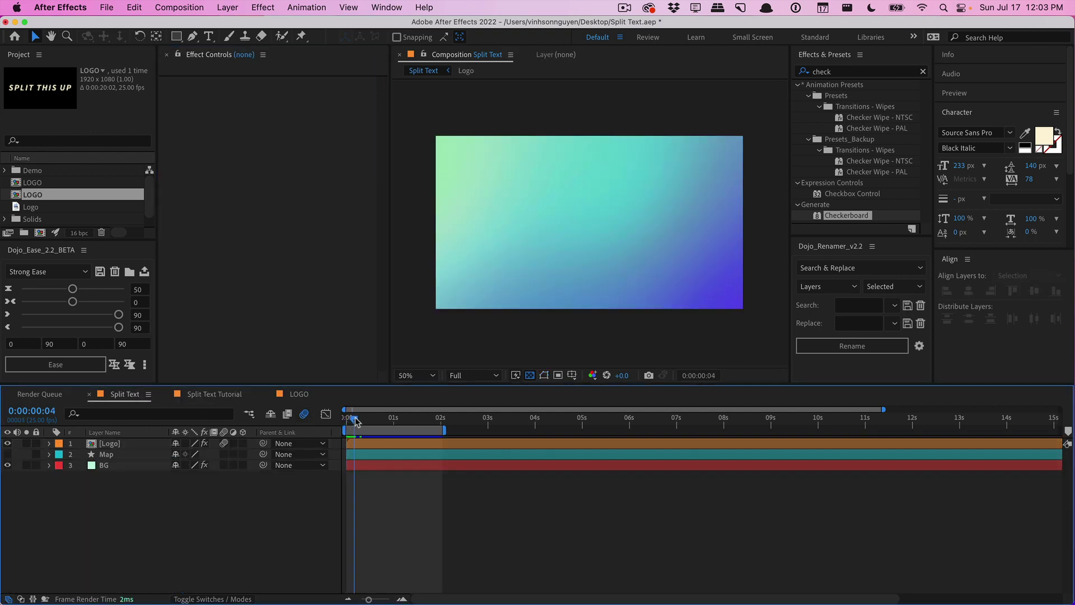
{"action": "left_click_drag", "start_coordinate": [354, 420], "coordinate": [407, 413]}
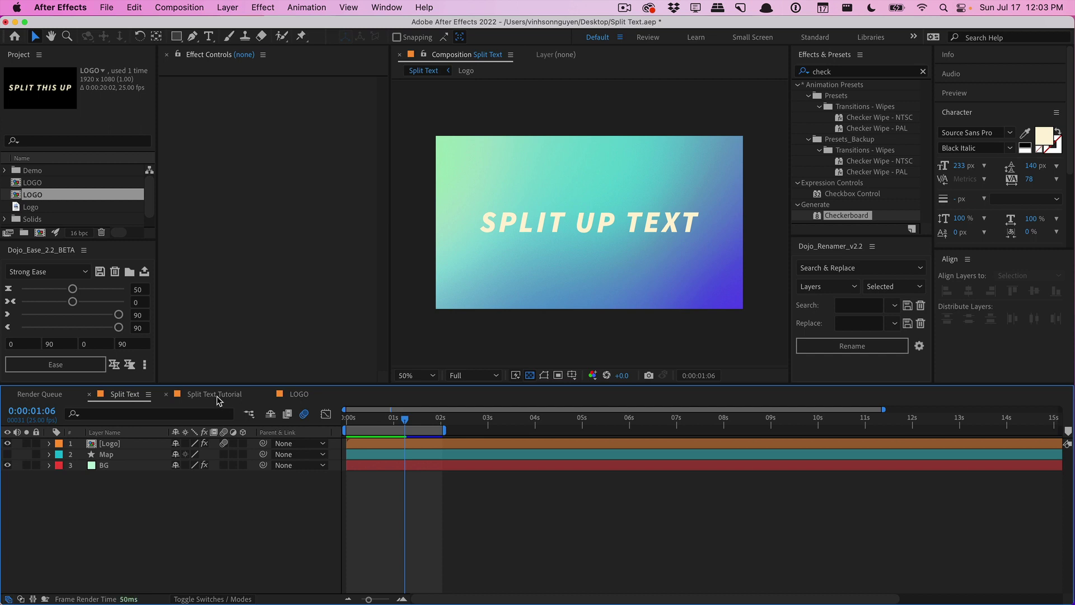
{"action": "left_click", "coordinate": [216, 395]}
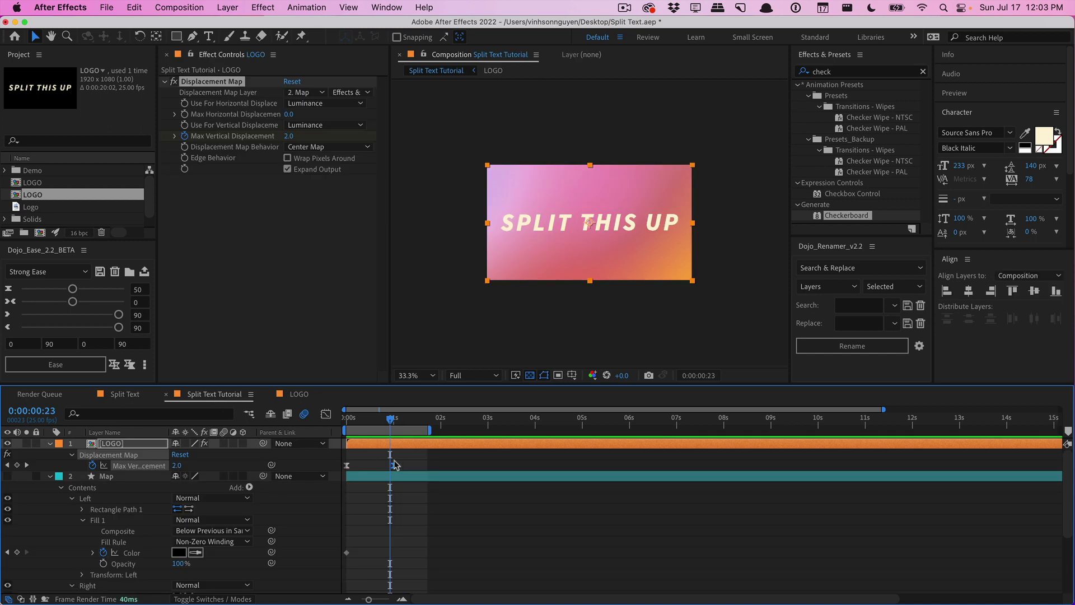
Make both Max Vertical Displacement keyframes linear and move the ending one to about 0:00:00:15
{"action": "left_click", "coordinate": [413, 467]}
{"action": "left_click_drag", "start_coordinate": [394, 466], "coordinate": [383, 469]}
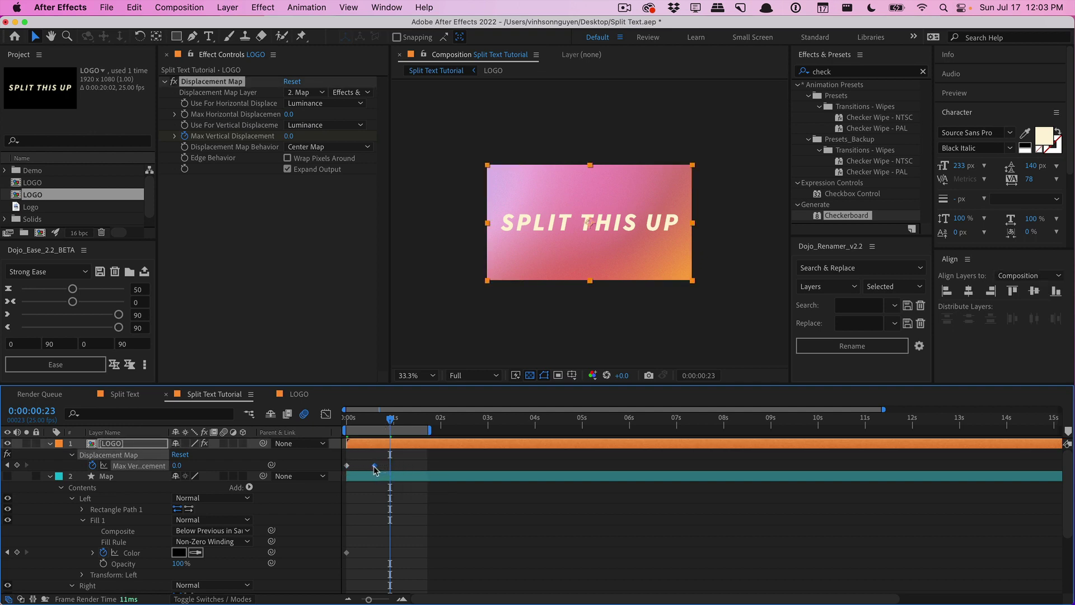
{"action": "left_click_drag", "start_coordinate": [374, 470], "coordinate": [335, 469]}
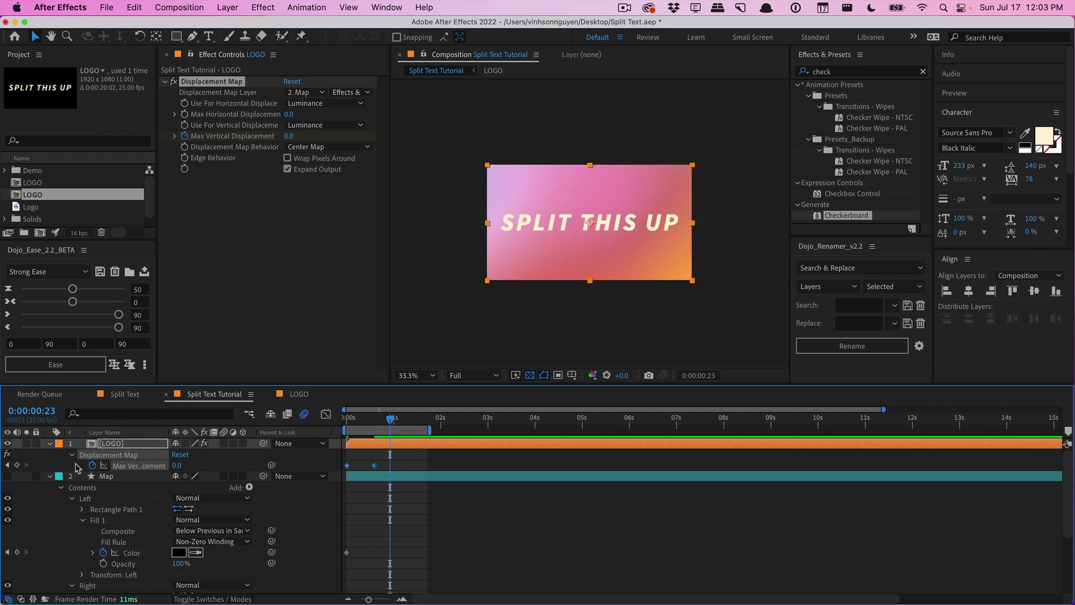
Add the copied bounce expression with freq = 3 and decay = 5 to LOGO's Max Vertical Displacement
{"action": "left_click", "coordinate": [91, 465], "text": "alt"}
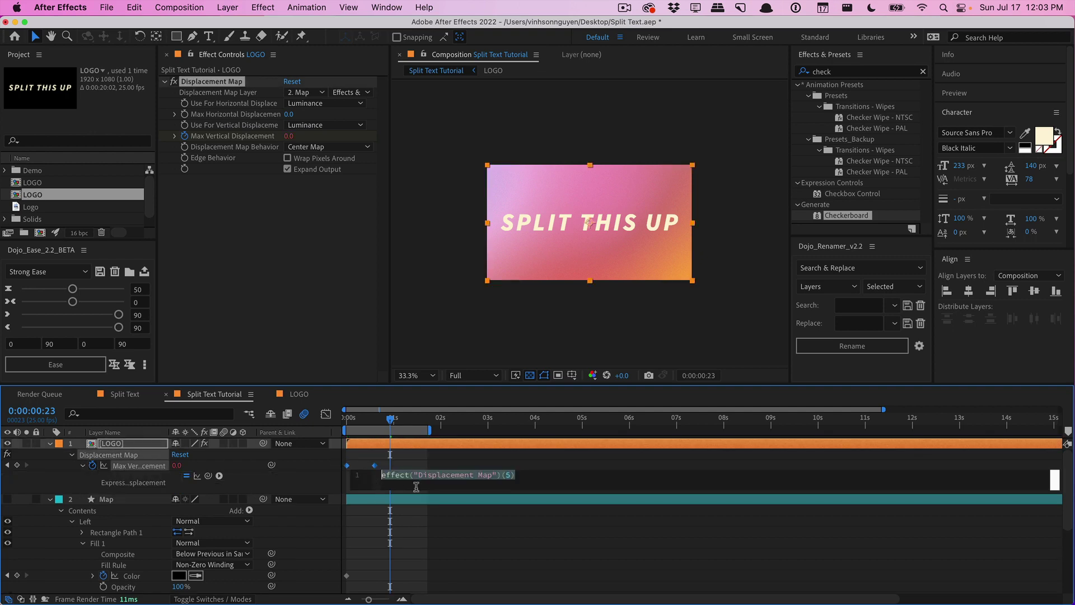
{"action": "key", "text": "super+v"}
{"action": "left_click_drag", "start_coordinate": [416, 492], "coordinate": [280, 546]}
{"action": "left_click", "coordinate": [258, 521]}
Move the ending Max Vertical Displacement keyframe earlier to about 0:00:00:08 and preview the bounce from the start
{"action": "left_click", "coordinate": [342, 427]}
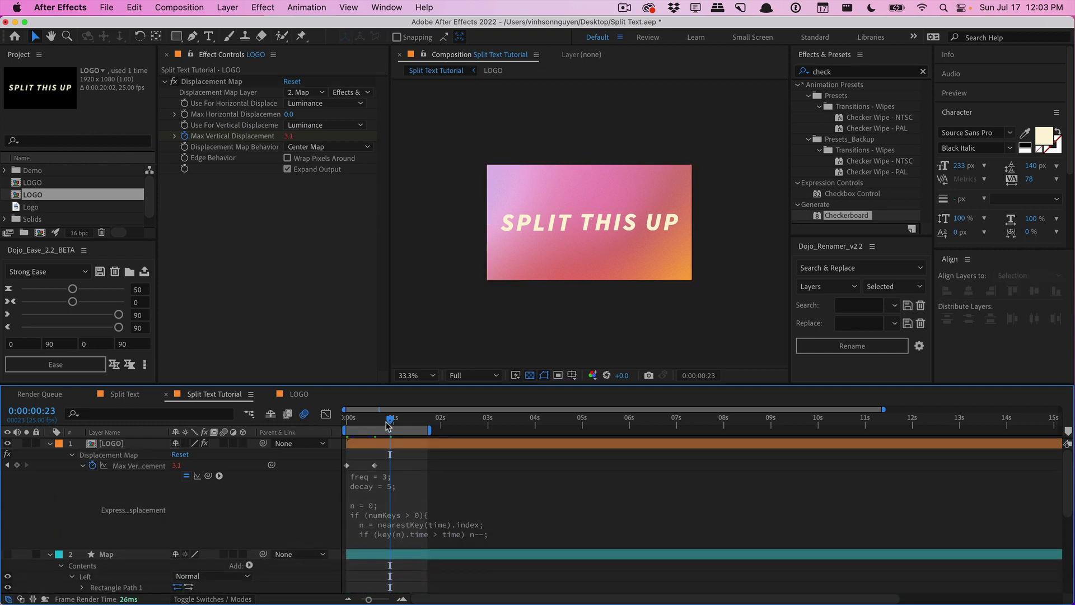
{"action": "left_click", "coordinate": [374, 466]}
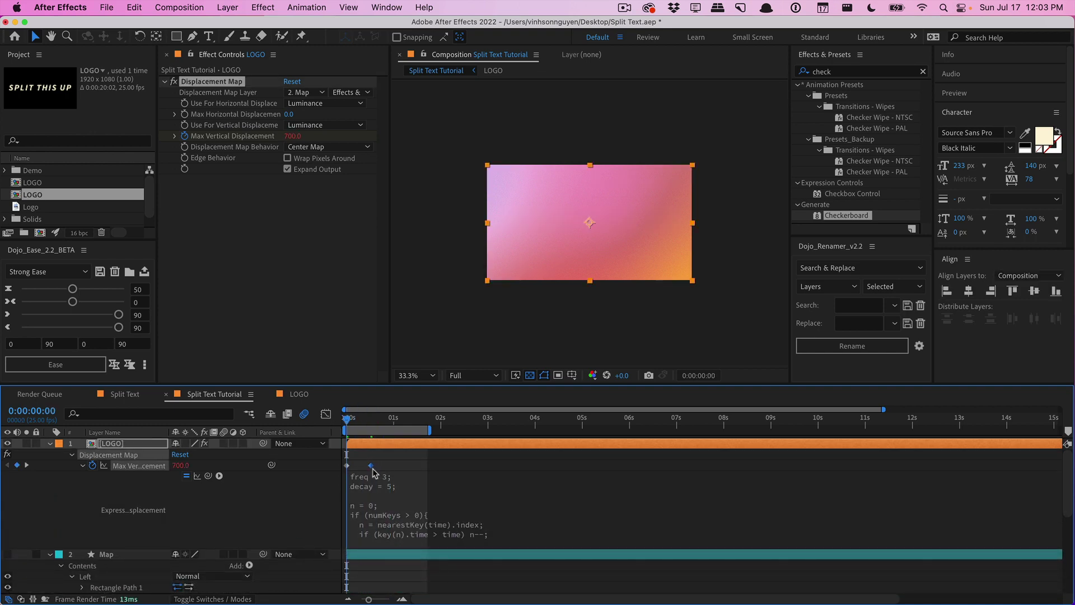
{"action": "key", "text": "space"}
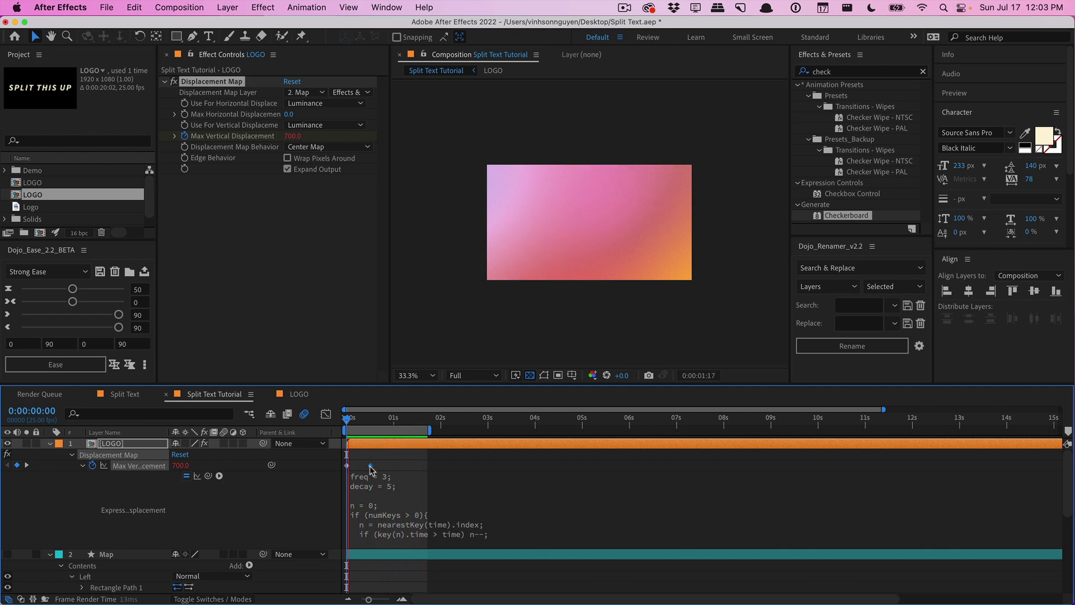
{"action": "left_click_drag", "start_coordinate": [371, 466], "coordinate": [362, 467]}
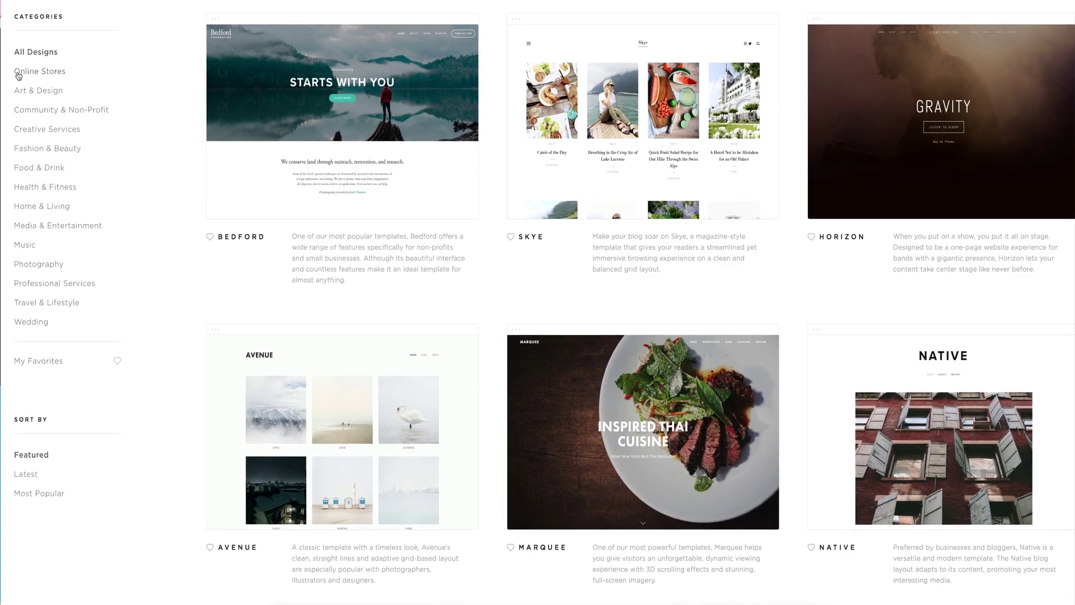
Switch to the website template gallery and browse the Online Stores and Art & Design categories
{"action": "left_click", "coordinate": [18, 75]}
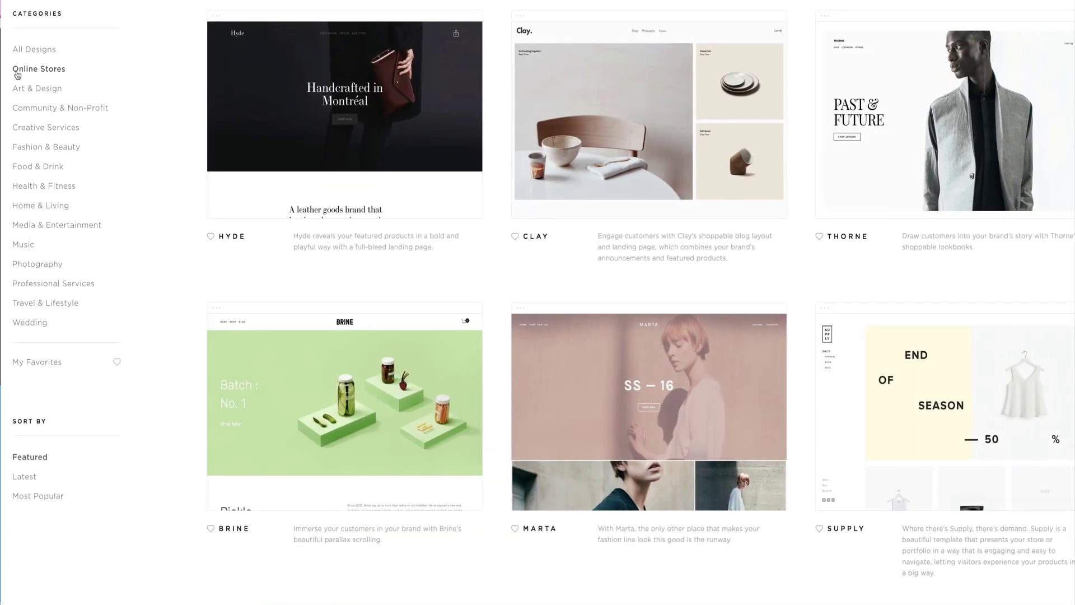
{"action": "left_click", "coordinate": [17, 88]}
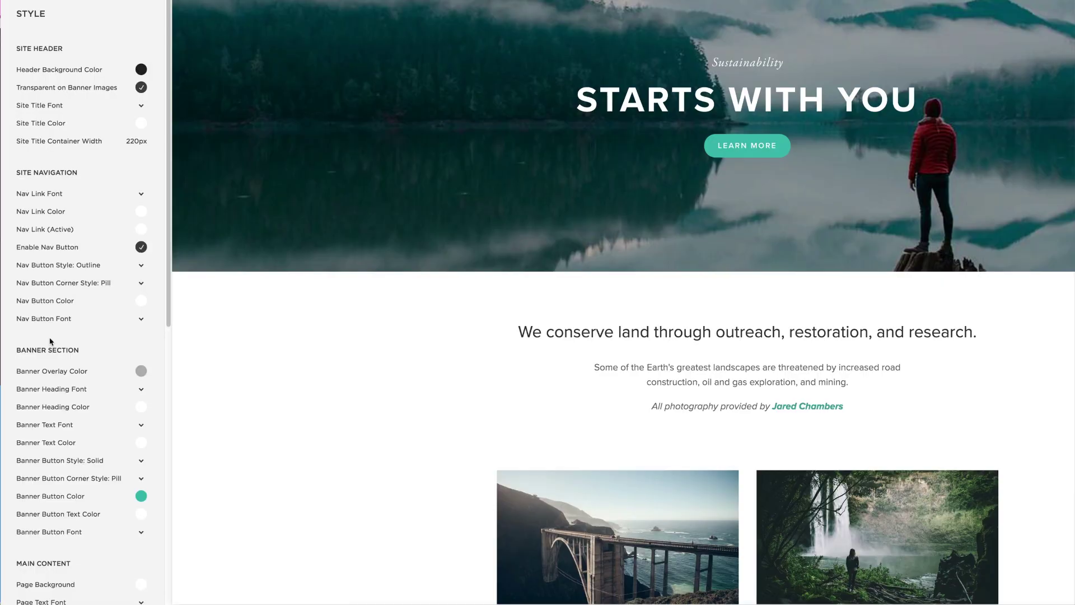
In the website style editor, set the Banner Button Color to hsl(203, 4%, 31%)
{"action": "scroll", "coordinate": [134, 332], "scroll_direction": "down", "scroll_amount": 4}
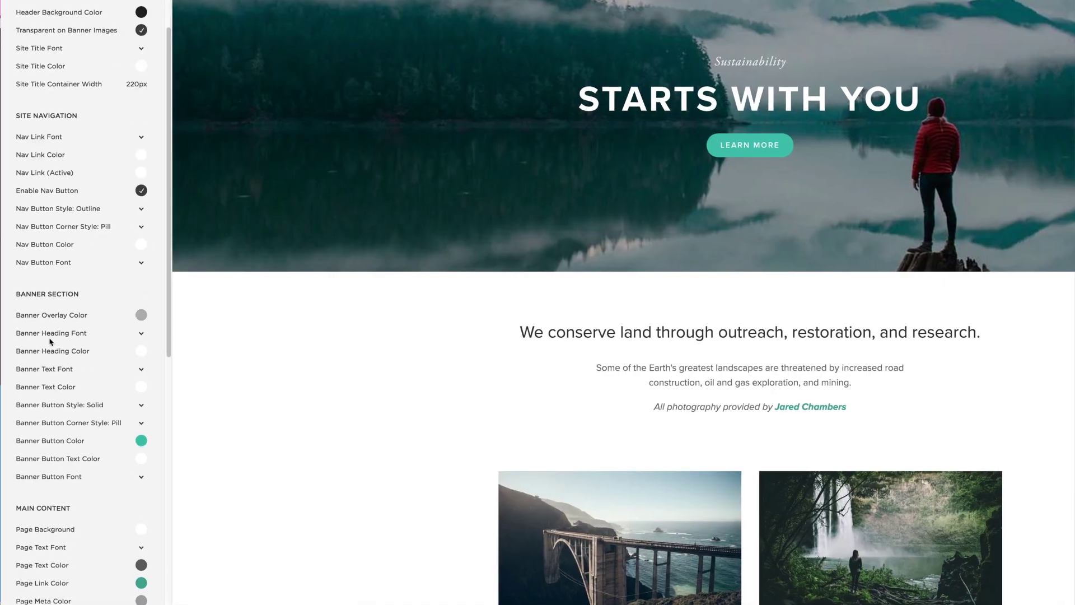
{"action": "left_click", "coordinate": [142, 319]}
{"action": "left_click", "coordinate": [89, 247]}
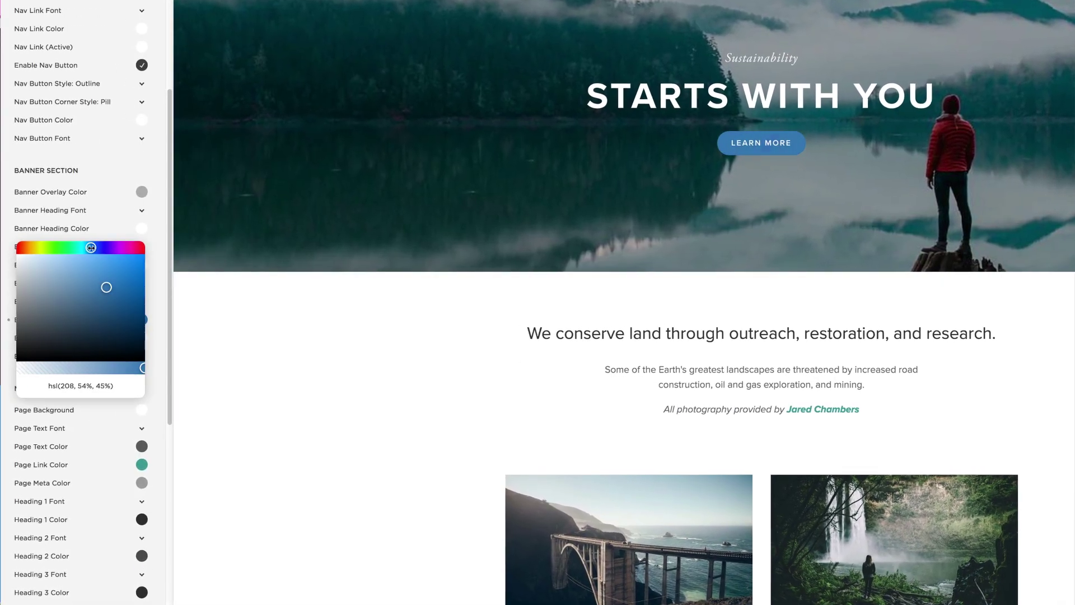
{"action": "left_click", "coordinate": [41, 327]}
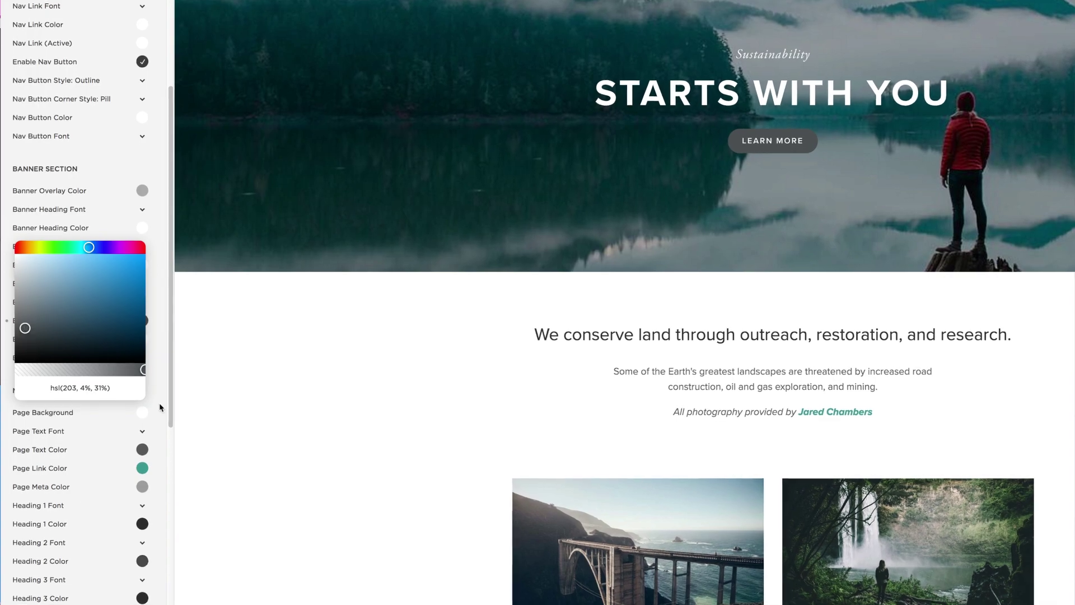